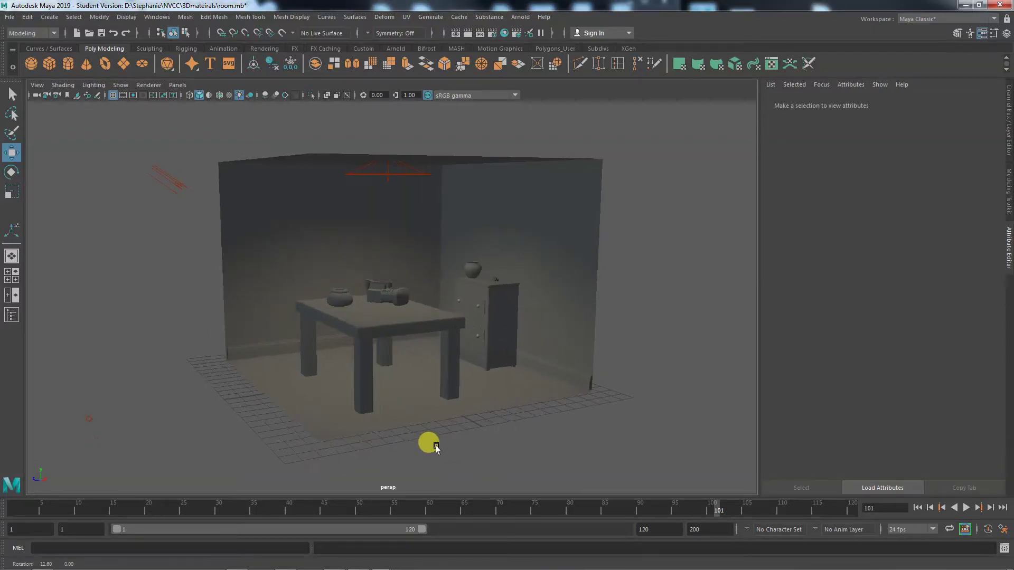
Frame the room and briefly select the object beside the pot and the table
right_click_drag(398, 460, 570, 403, "alt")
left_click_drag(570, 403, 519, 451, "alt")
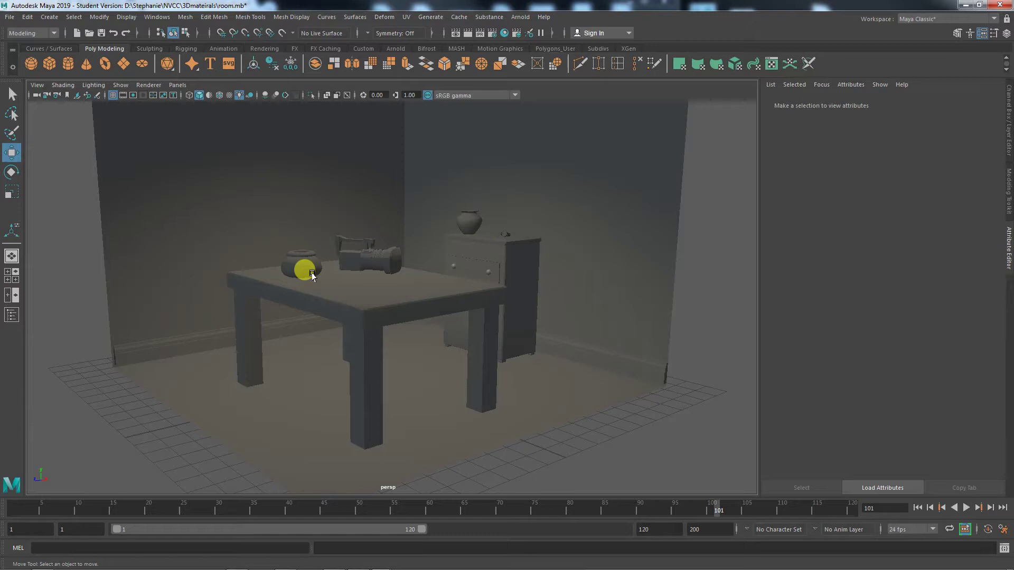
left_click(346, 259)
left_click(369, 306)
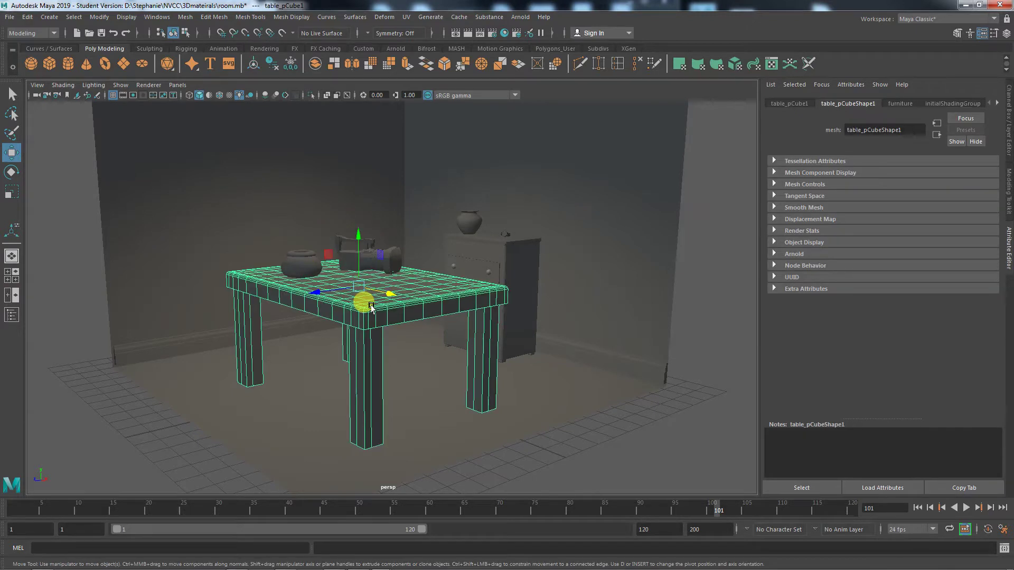
left_click(272, 357)
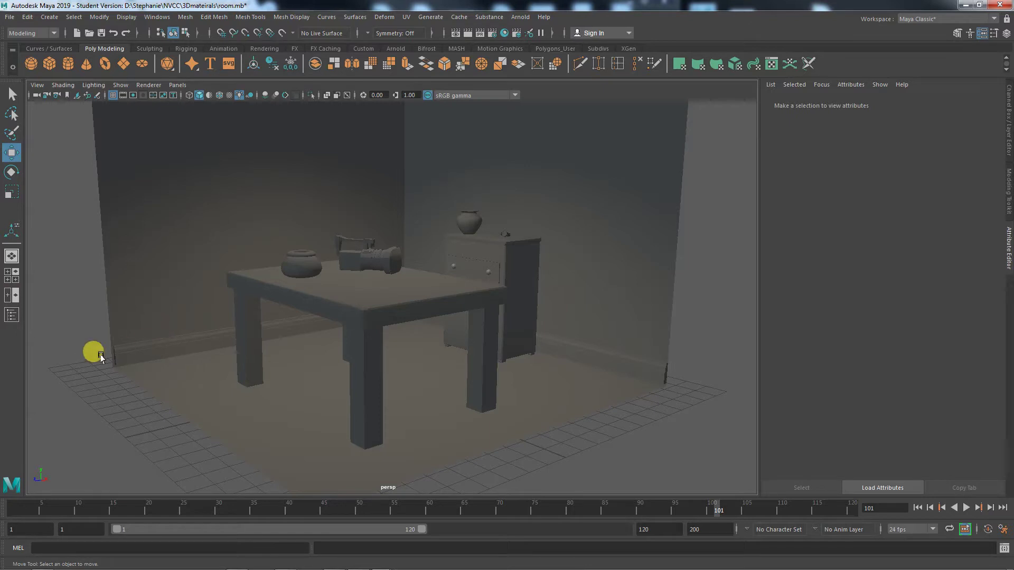
right_click_drag(696, 358, 591, 365, "alt")
left_click_drag(630, 393, 627, 395, "alt")
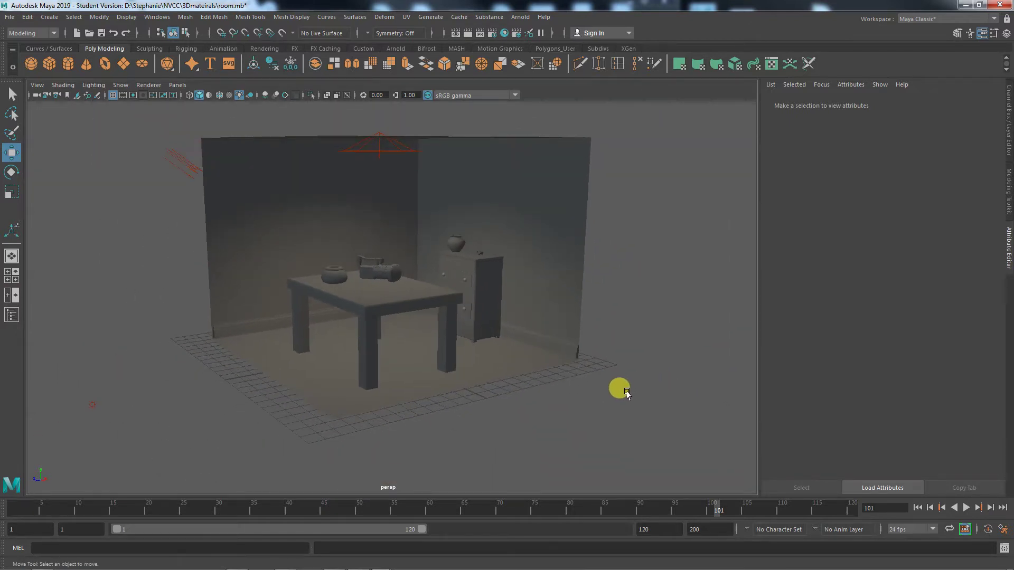
Show the Channel Box/Layer Editor and check the dresser, table, fishbowl, vase and dresser handle channels
left_click(1008, 120)
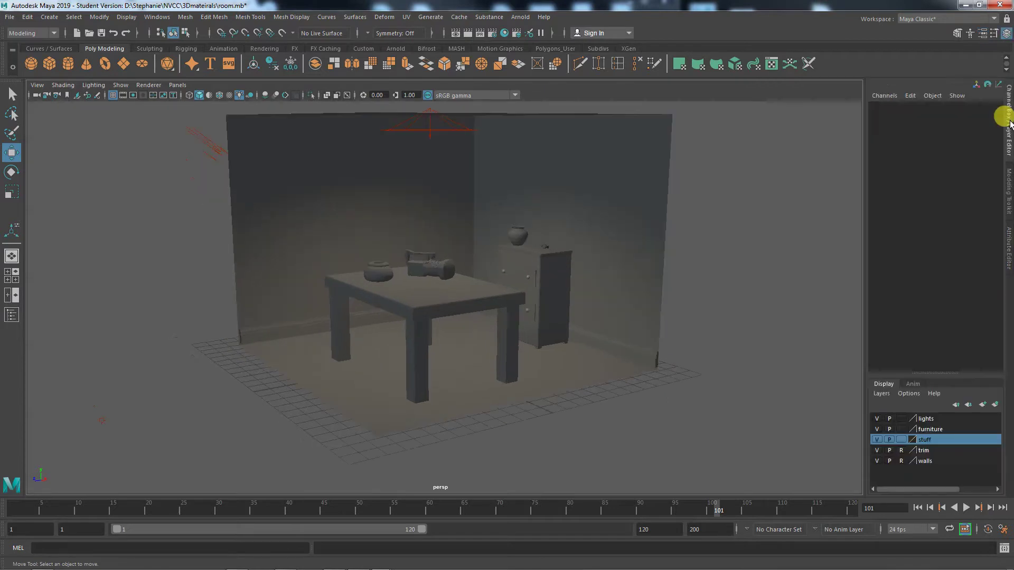
left_click_drag(925, 440, 932, 451)
left_click(554, 306)
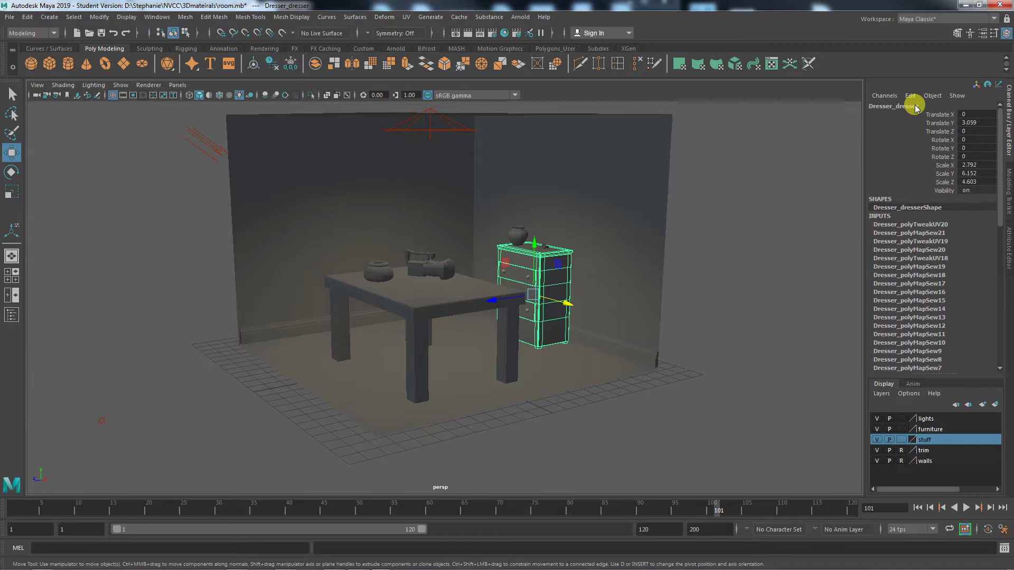
left_click(471, 308)
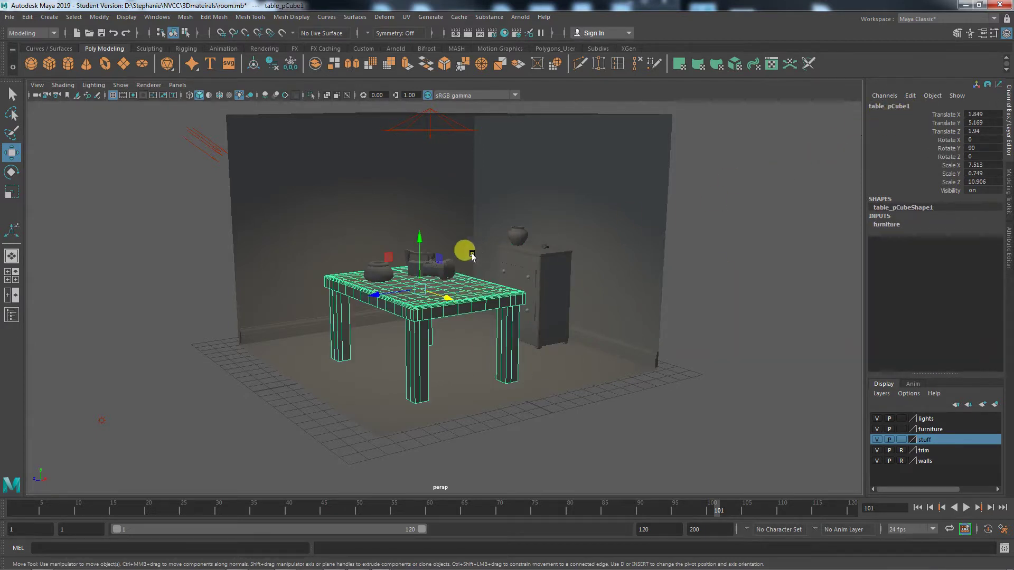
left_click(379, 270)
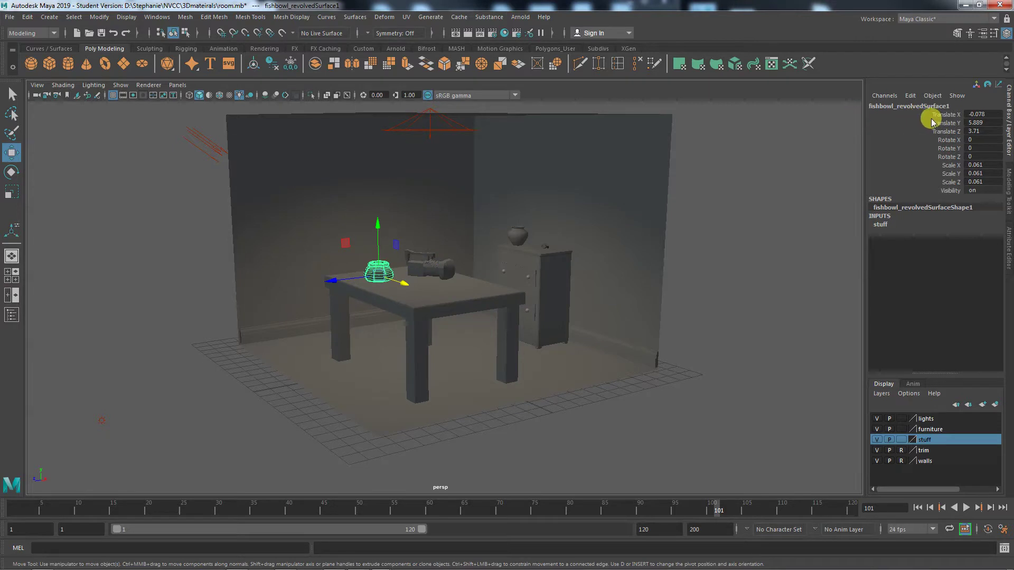
left_click(525, 236)
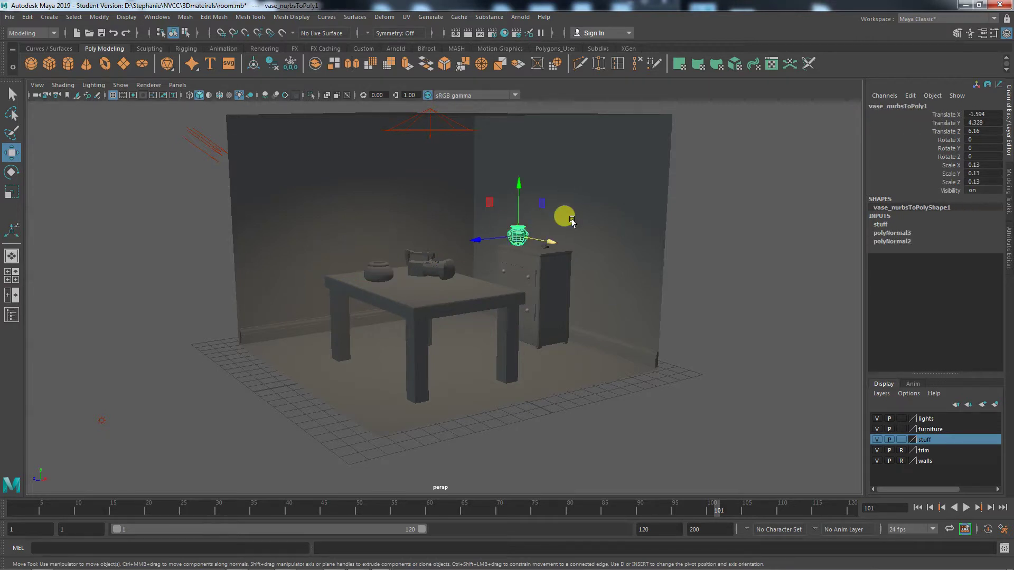
left_click(561, 285)
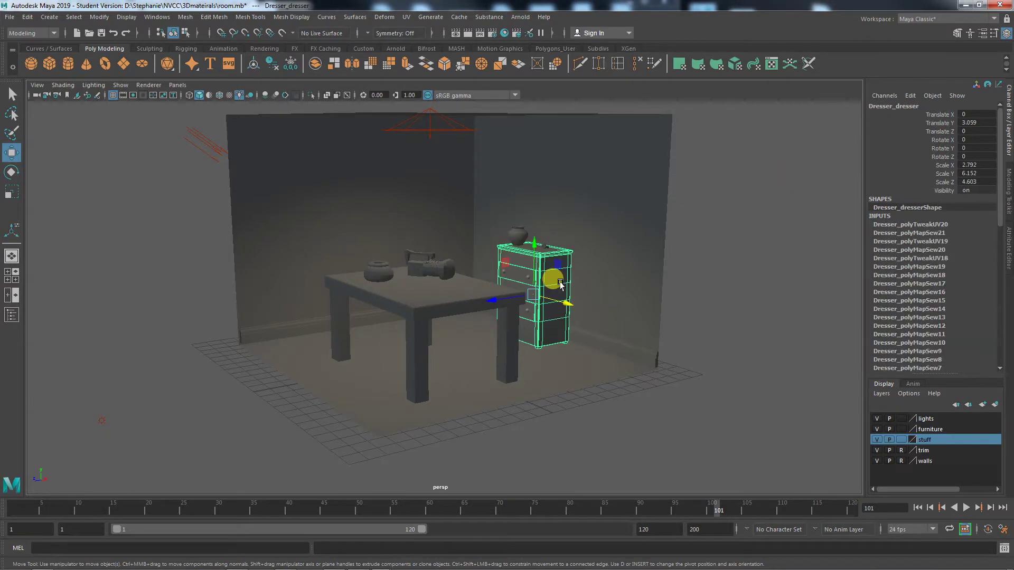
left_click(523, 276)
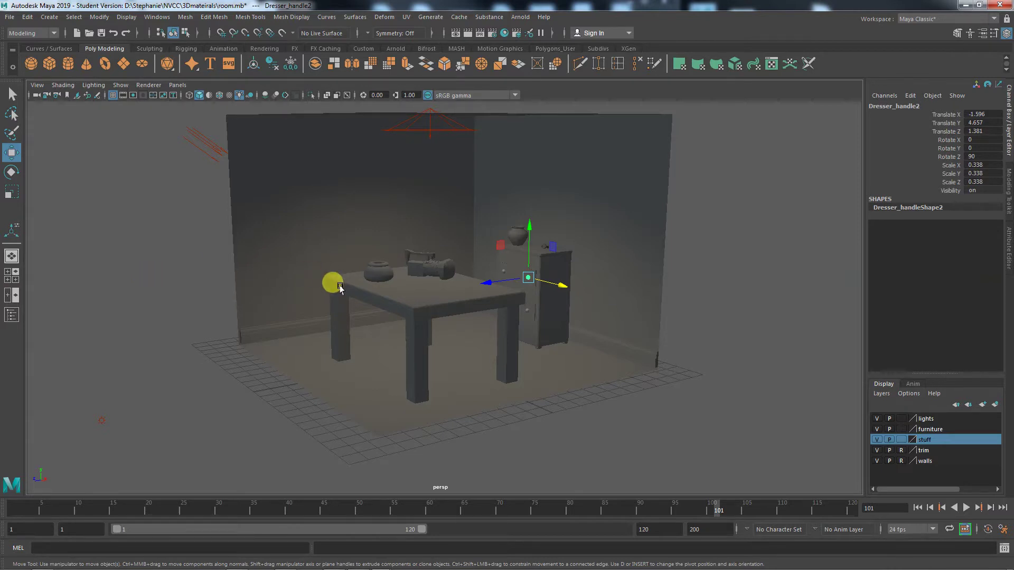
Inspect the bicycle in bicycle.ma, then close it with Don't Save and deselect in the room
mouse_move(333, 564)
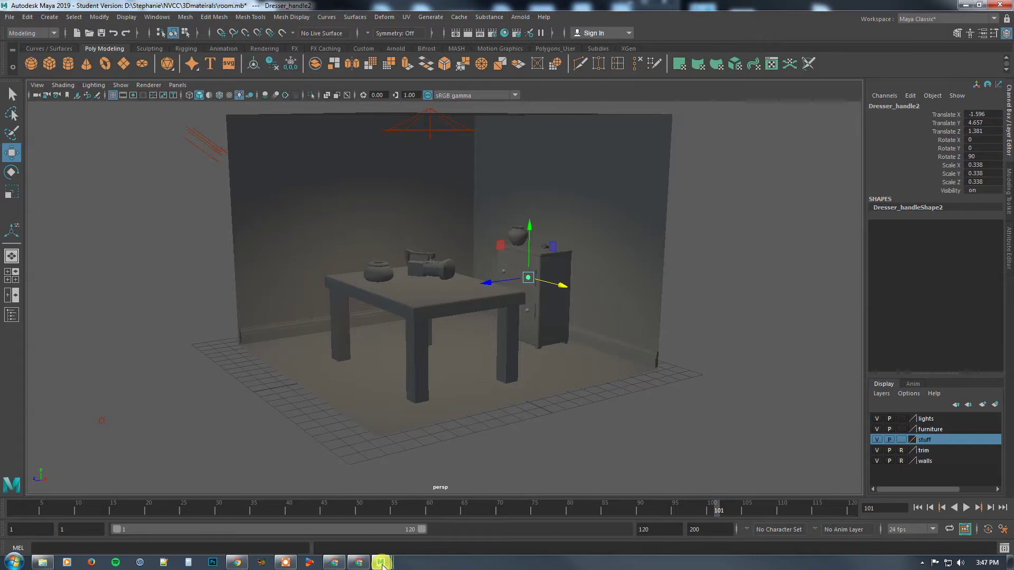
mouse_move(382, 564)
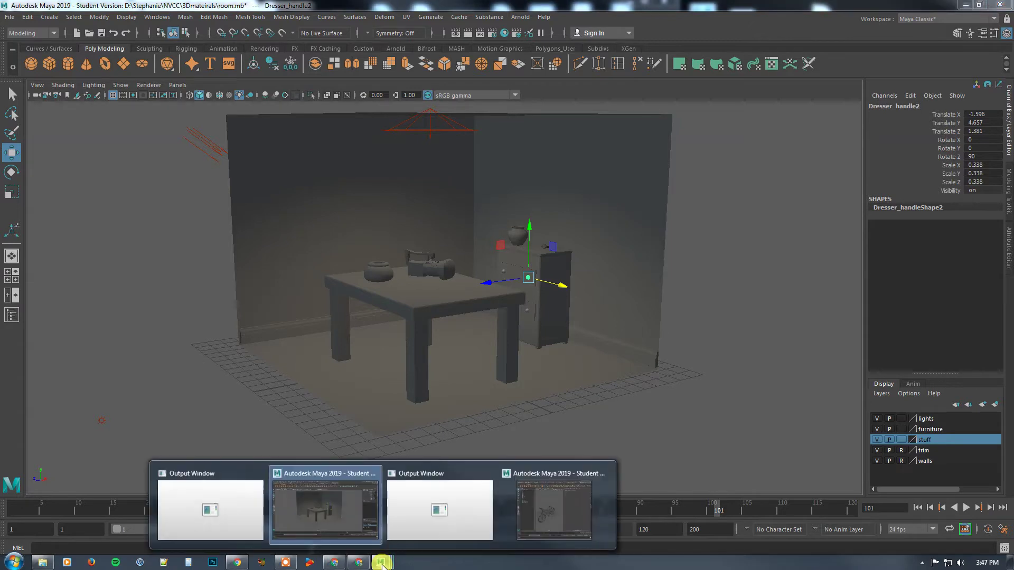
left_click(551, 528)
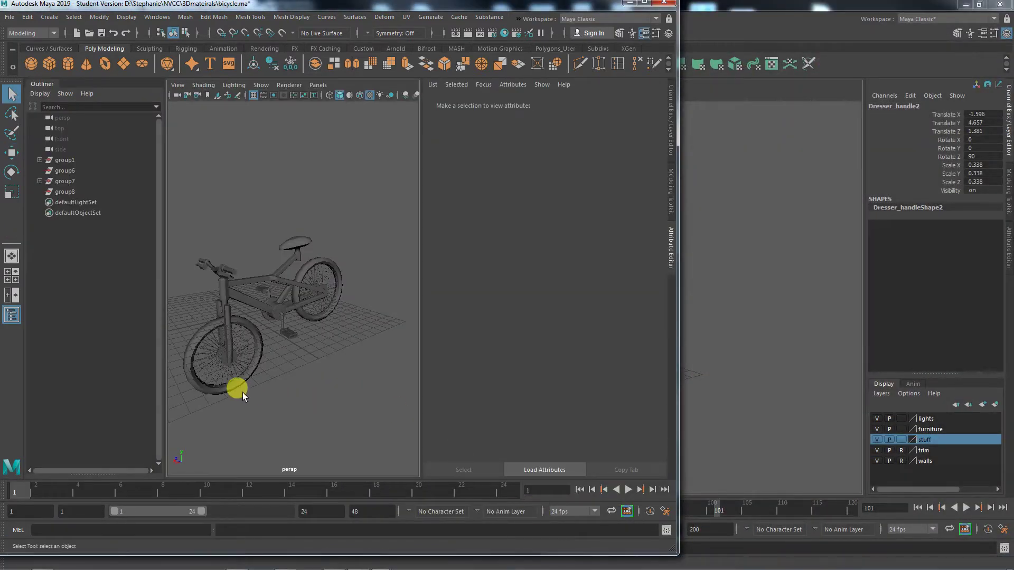
left_click_drag(242, 392, 348, 424, "alt")
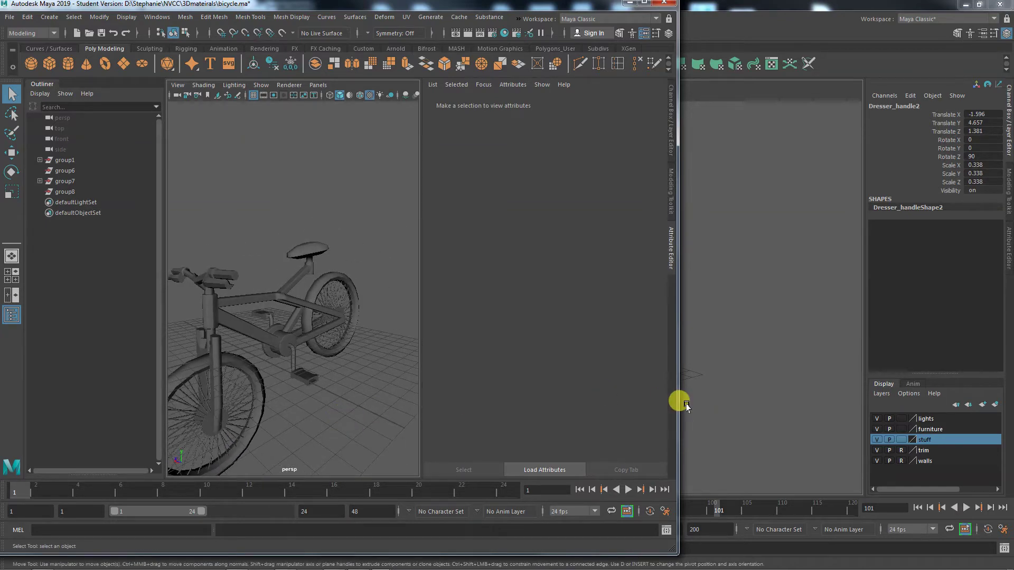
left_click(664, 2)
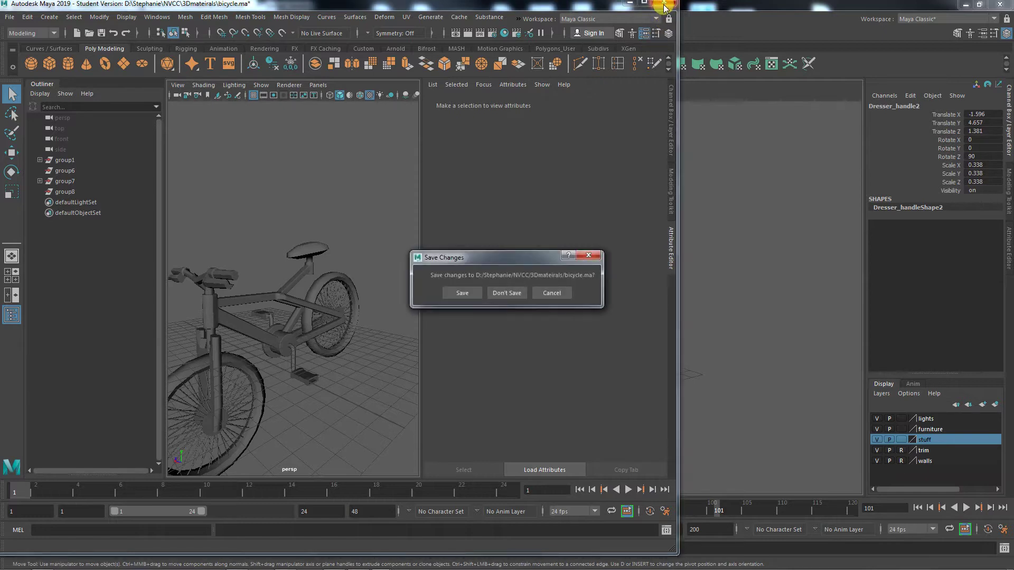
left_click(515, 290)
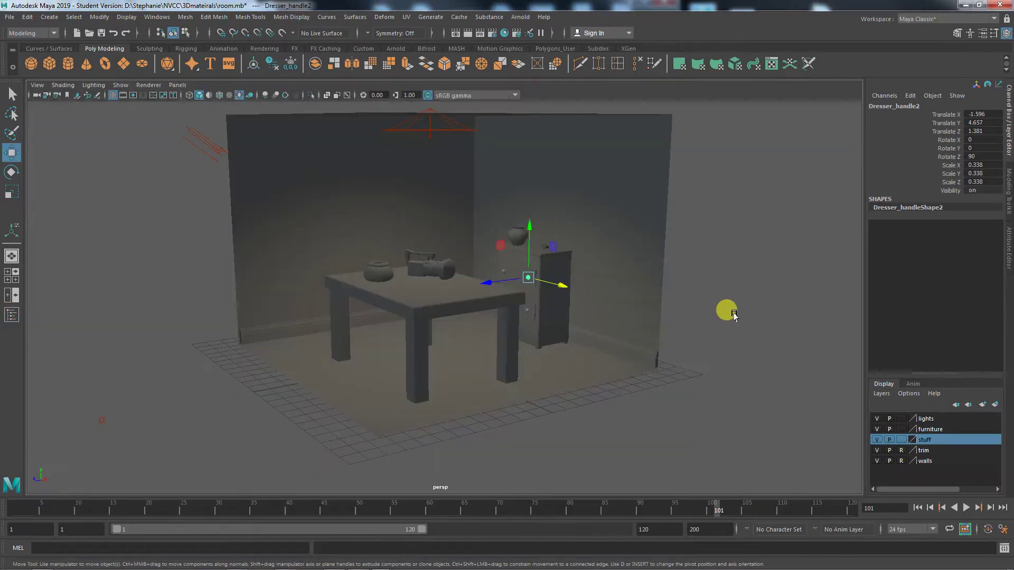
left_click(726, 310)
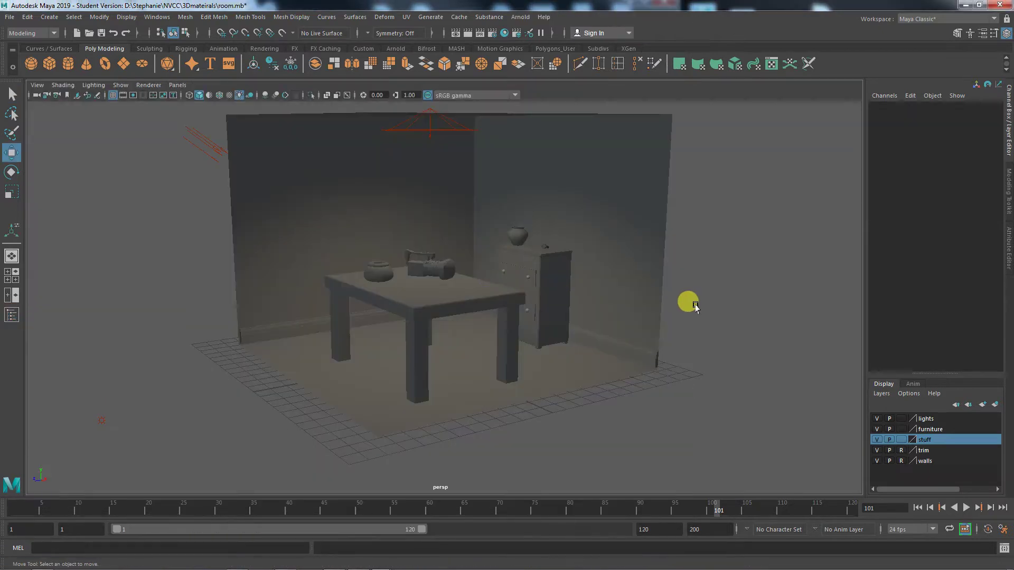
Pick bicycle.ma from the 3Dmateirals folder in File > Import with Use namespaces checked
left_click(9, 17)
left_click(65, 137)
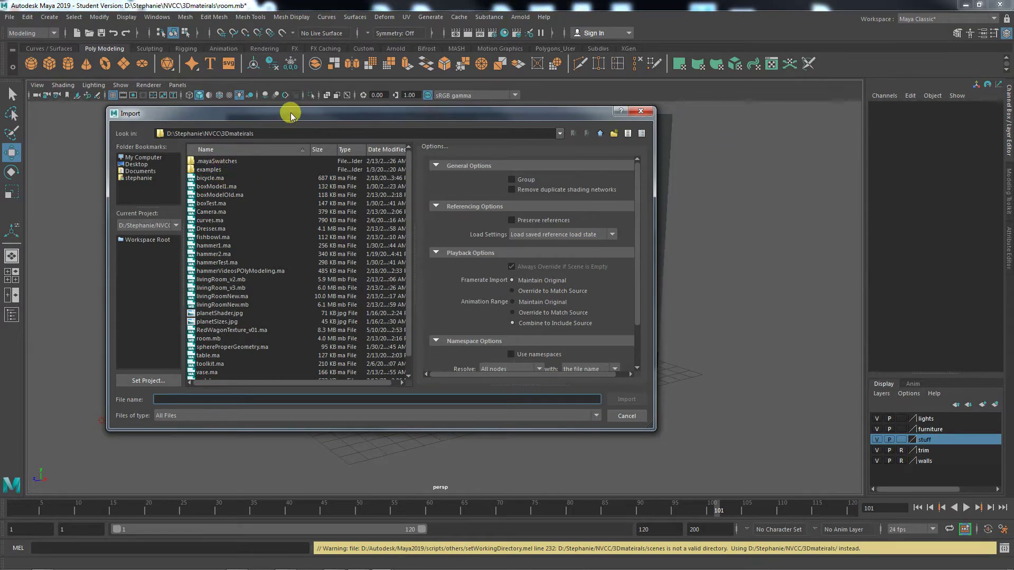
left_click_drag(284, 110, 304, 79)
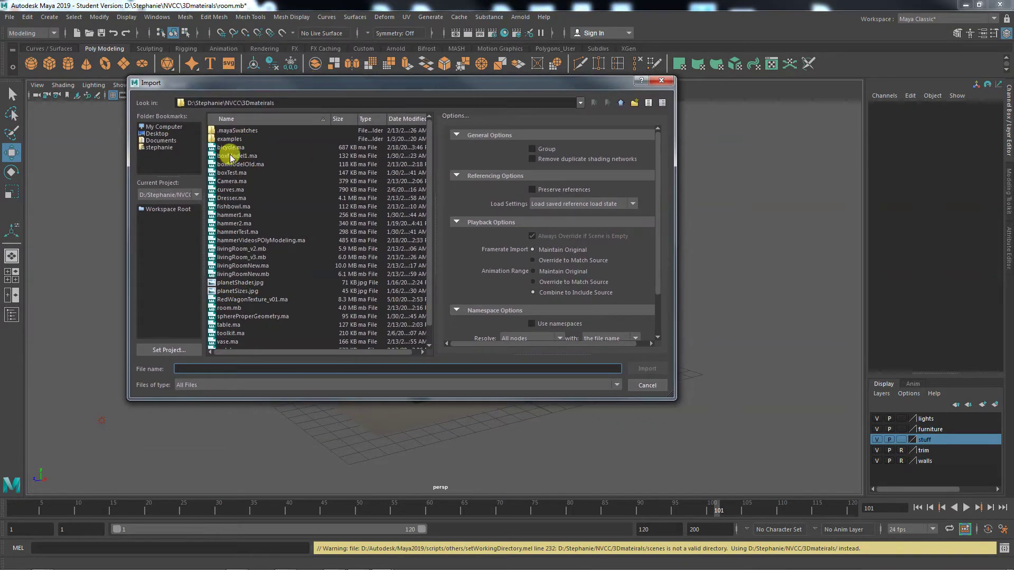
left_click(230, 147)
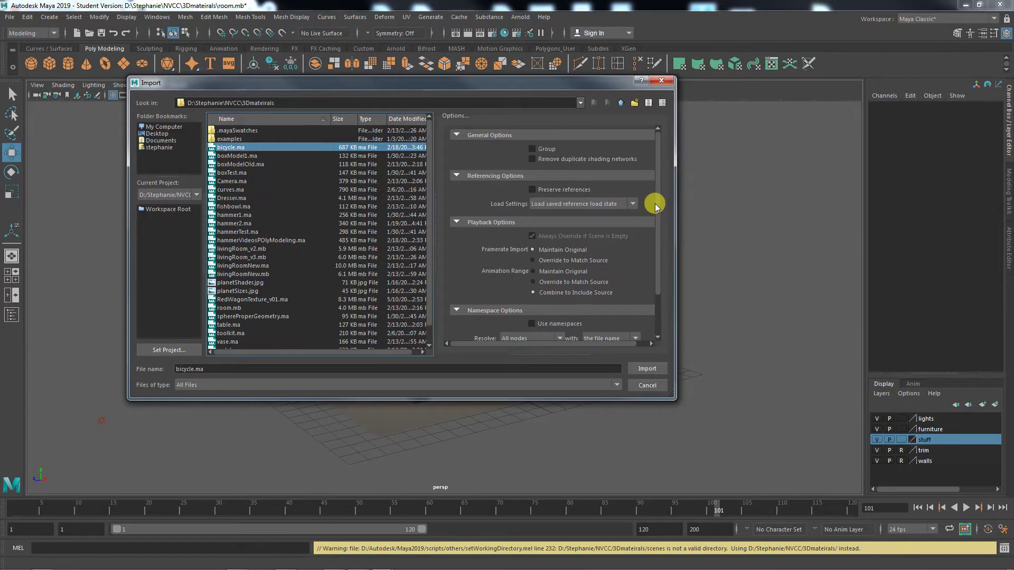
scroll(657, 203, "down", 3)
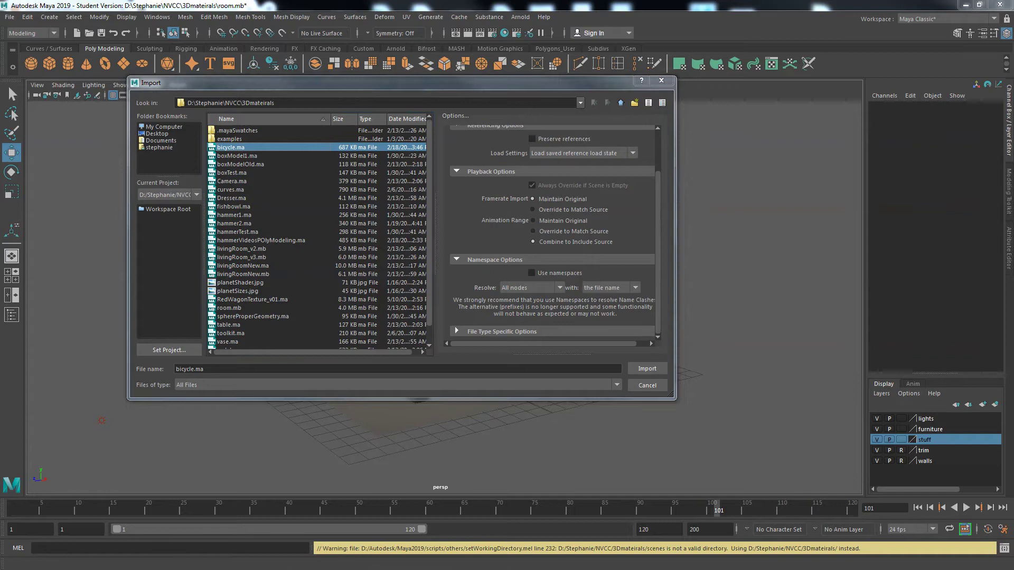
left_click(533, 273)
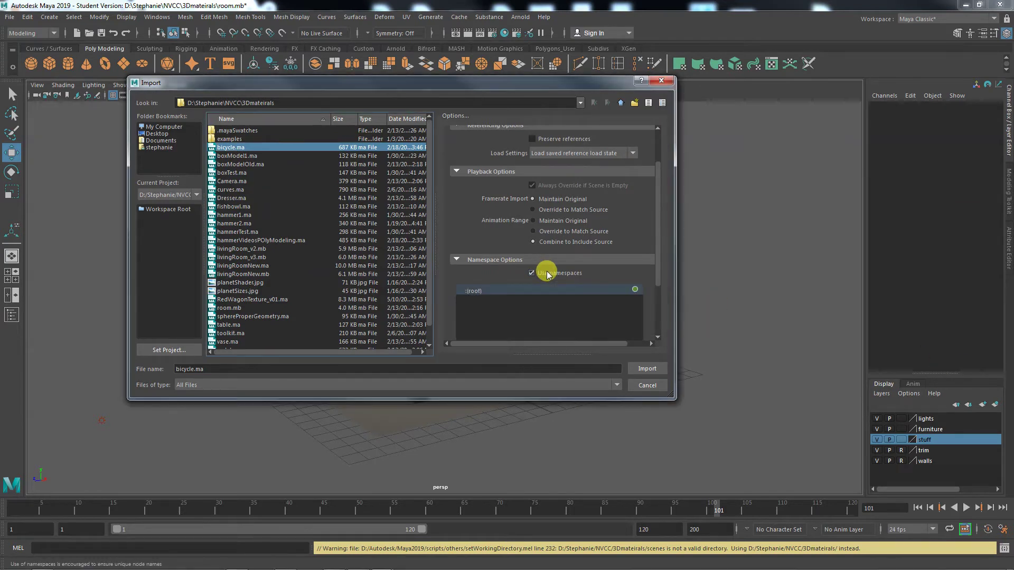
scroll(548, 273, "down", 2)
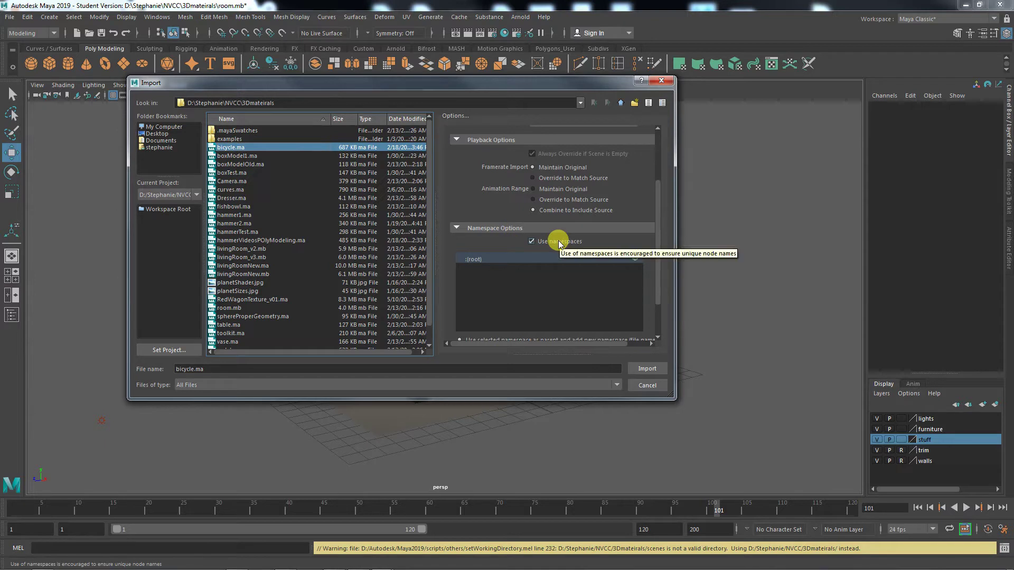
scroll(573, 239, "down", 3)
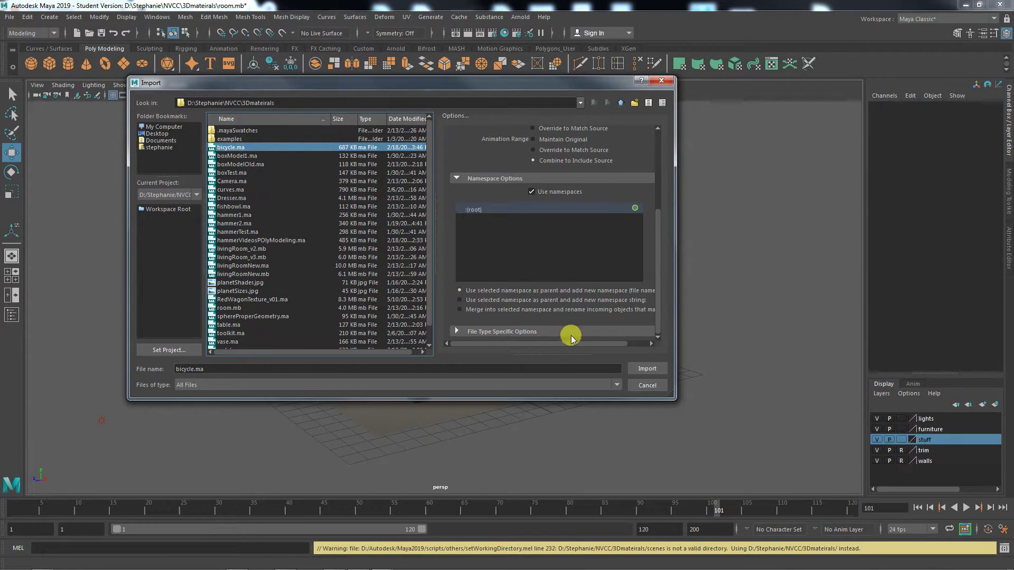
mouse_move(570, 344)
left_mouse_down()
mouse_move(588, 344)
mouse_move(580, 344)
left_mouse_up()
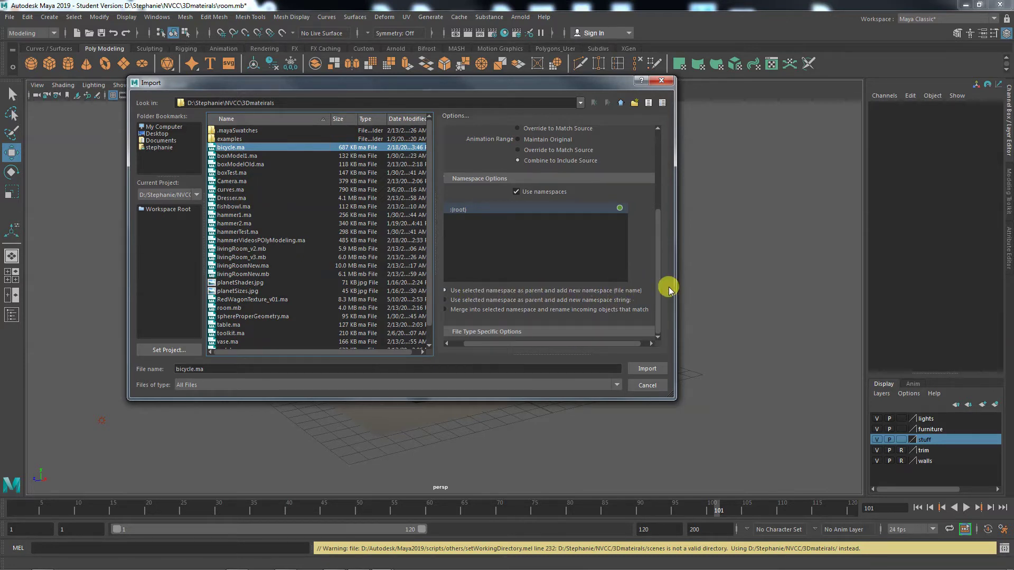
left_click_drag(655, 289, 654, 240)
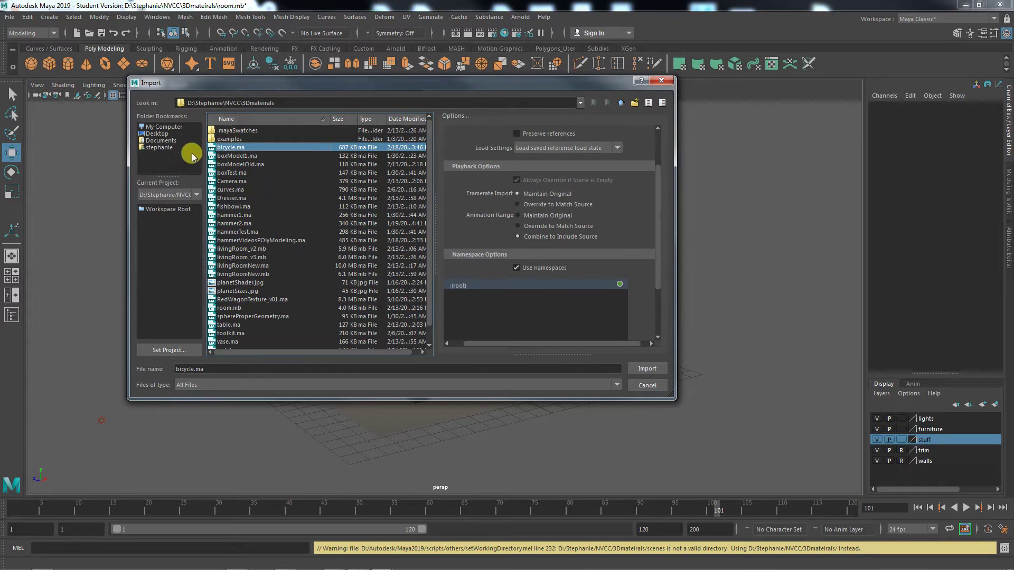
Import bicycle.ma and accept the student version warning
left_click(648, 369)
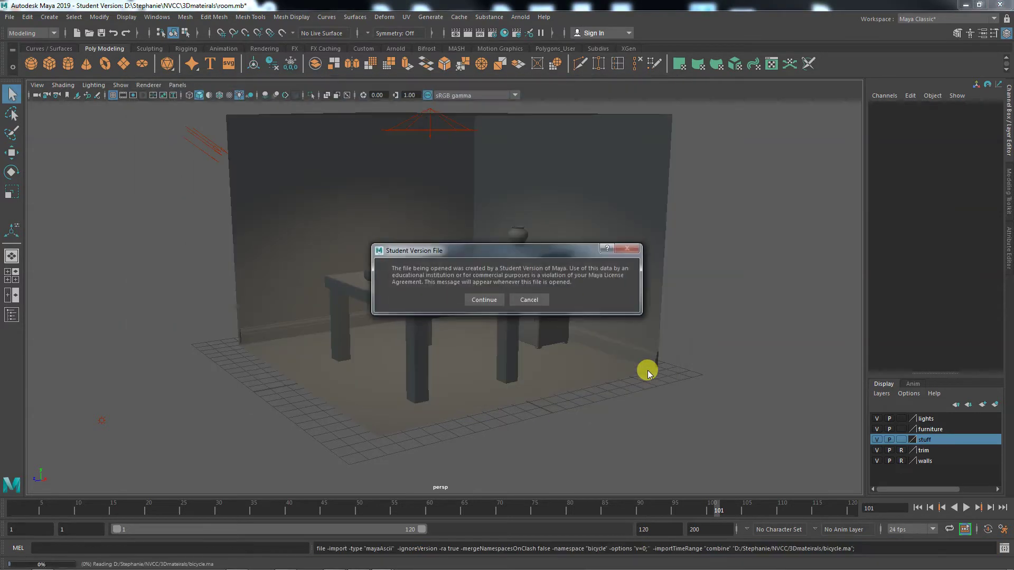
left_click(484, 299)
key("w")
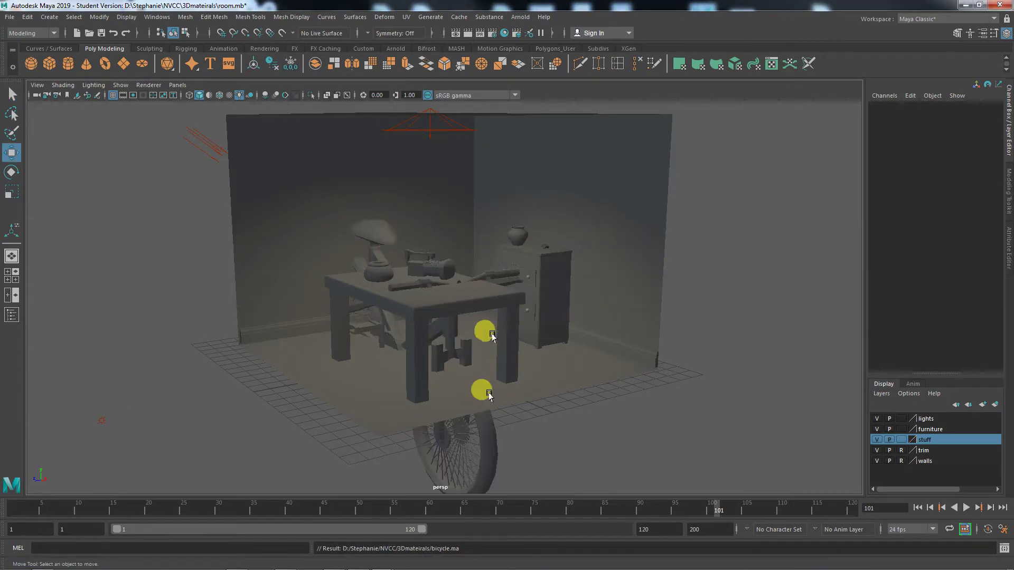
left_click_drag(570, 472, 543, 335, "alt")
Select the whole bicycle group and move it right along X to about 25.7
left_click(541, 335)
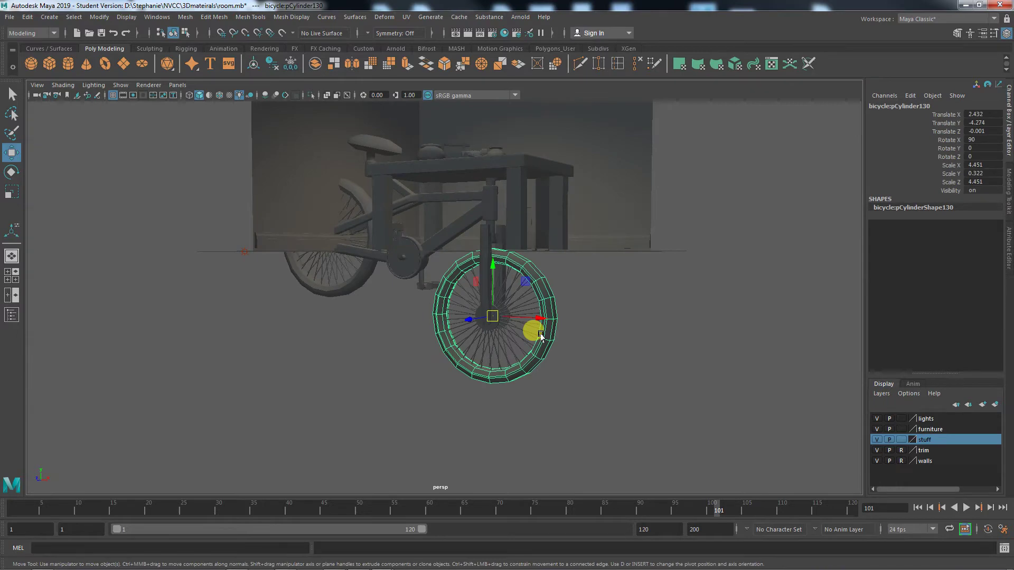
key("Up")
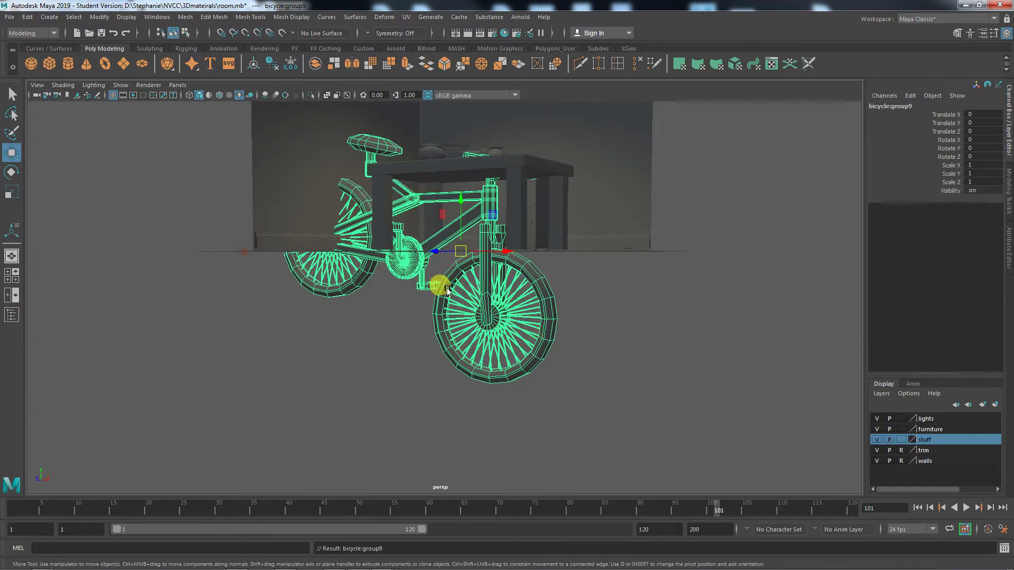
left_click_drag(491, 252, 734, 312)
right_click_drag(633, 373, 501, 370, "alt")
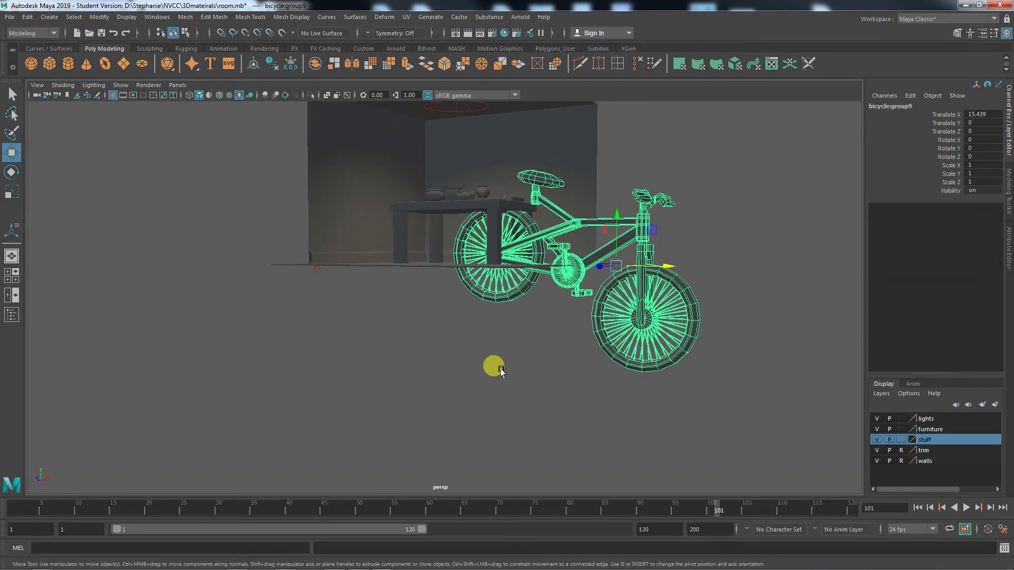
left_click_drag(507, 371, 593, 310, "alt")
left_click_drag(657, 288, 837, 152)
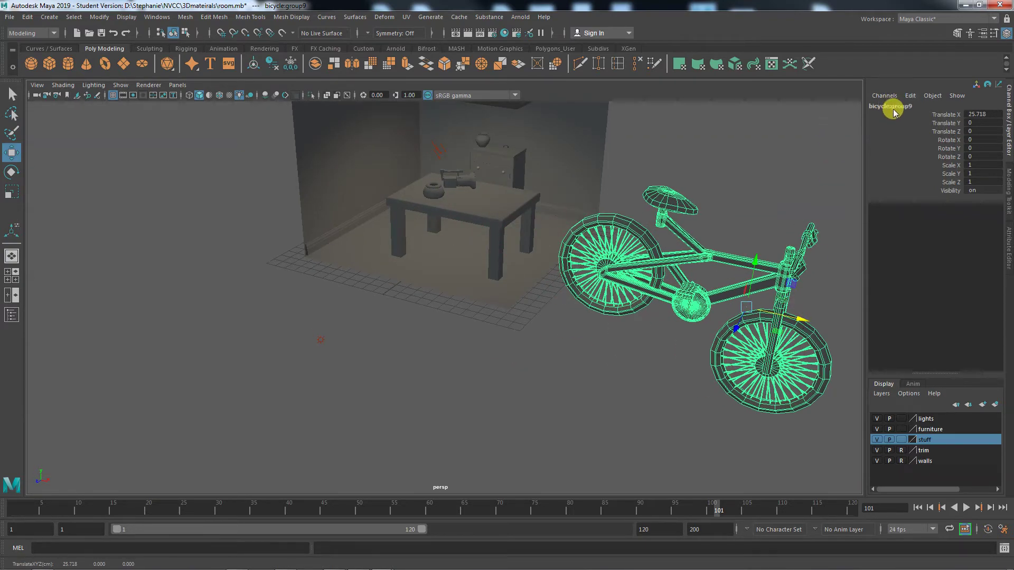
Inspect the bicycle's wheel, frame, fork and crank, checking their bicycle: namespace names
left_click(729, 348)
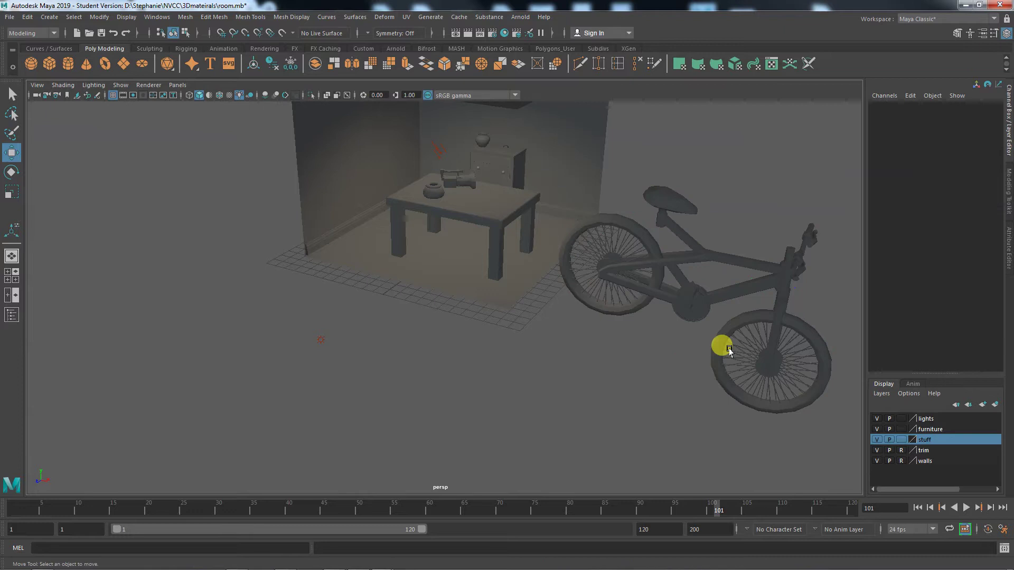
left_click(728, 349)
left_click(738, 289)
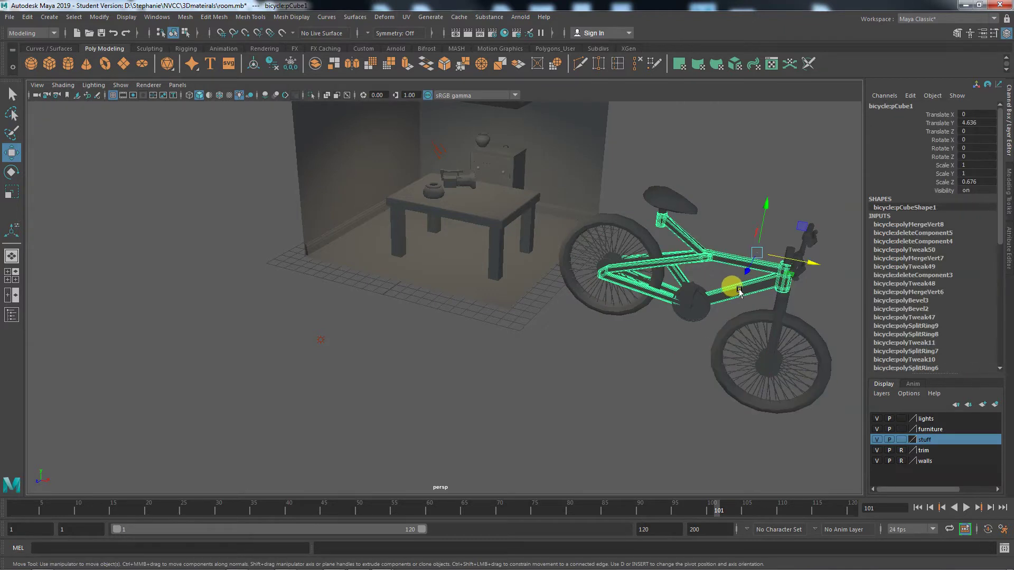
left_click(773, 308)
left_click(676, 322)
left_click(635, 283)
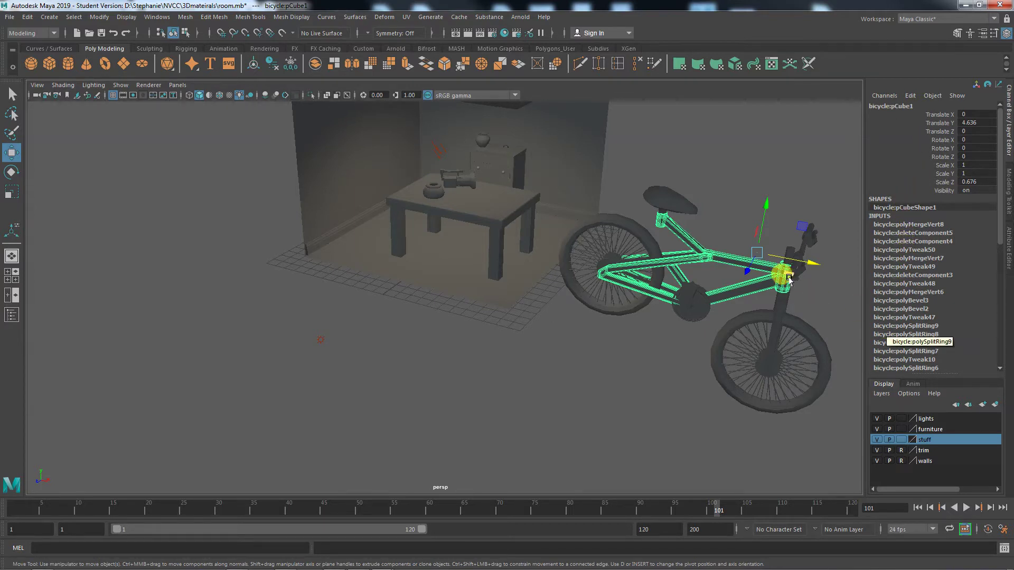
Marquee-select the bicycle parts and try a Z rotation, then undo it
left_click(671, 200)
left_click_drag(602, 186, 827, 391)
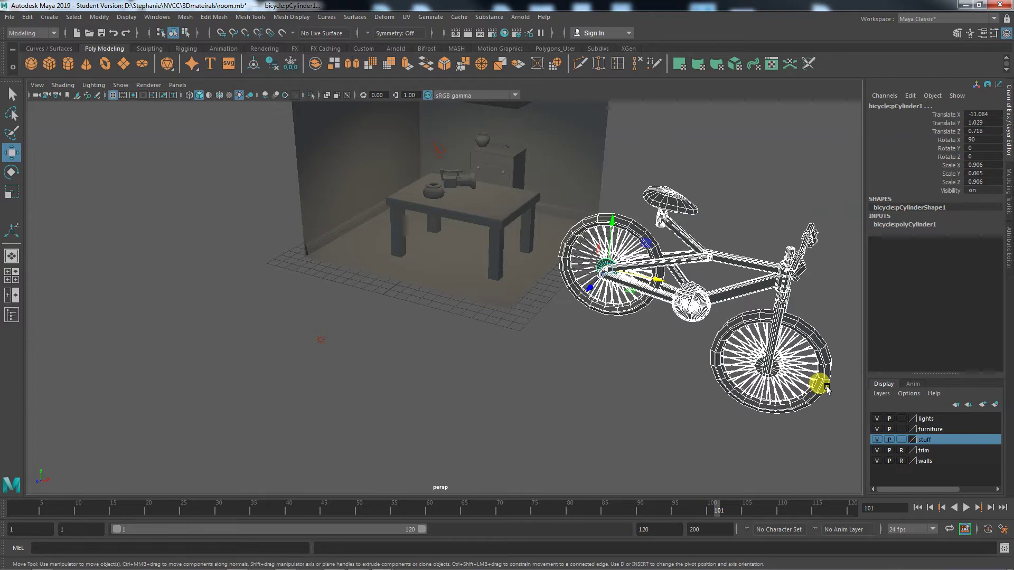
key("e")
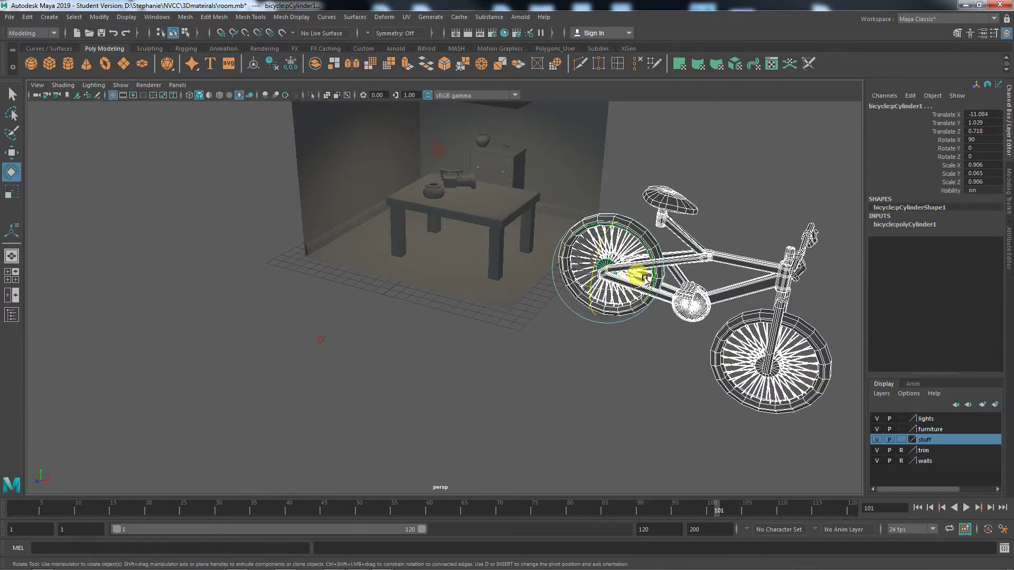
left_click_drag(644, 274, 646, 261)
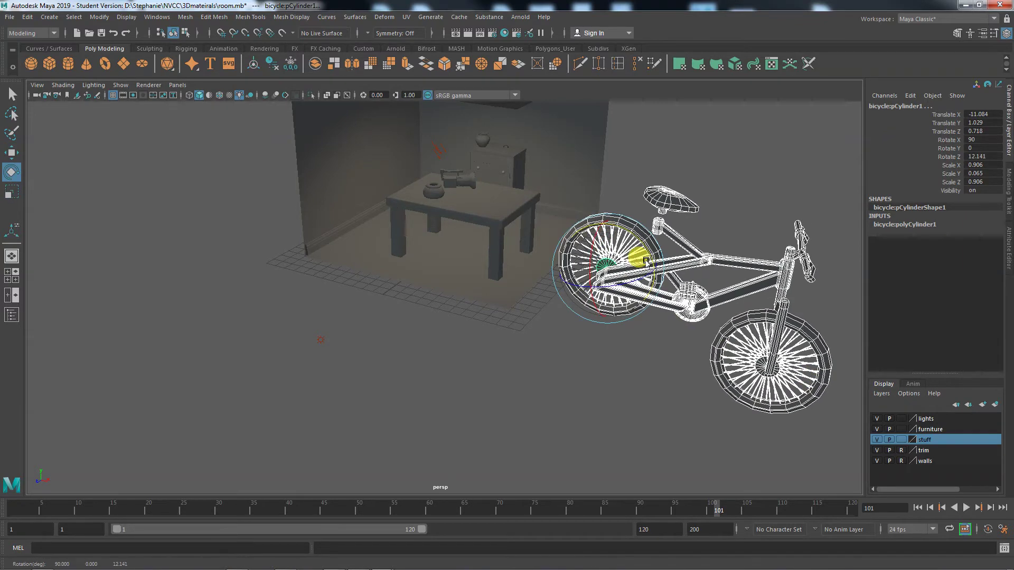
key("ctrl+z")
key("ctrl+z")
Rotate the whole bicycle group to Rotate Z 20.521
left_click(743, 394)
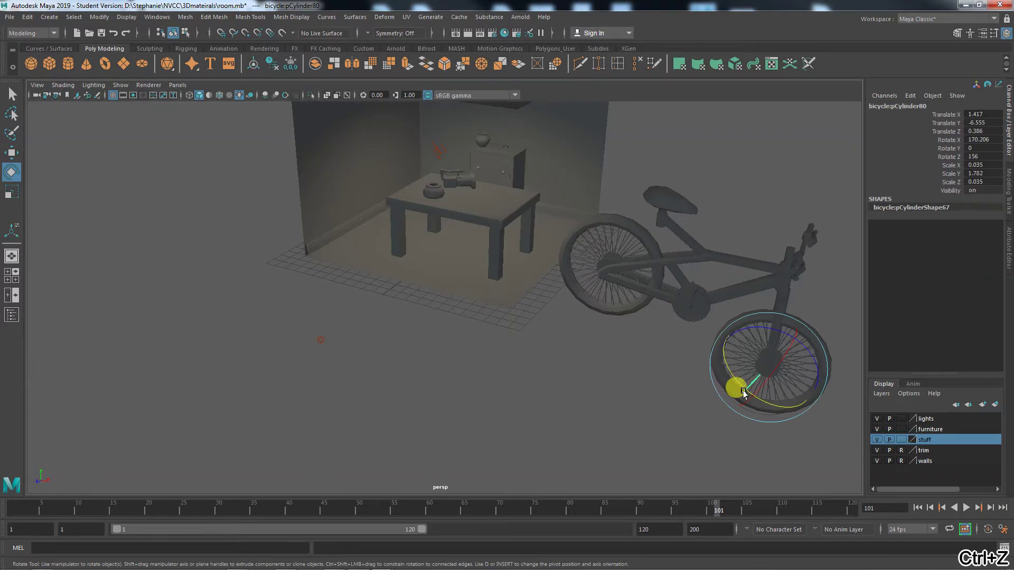
key("ctrl+z")
left_click_drag(781, 288, 558, 364)
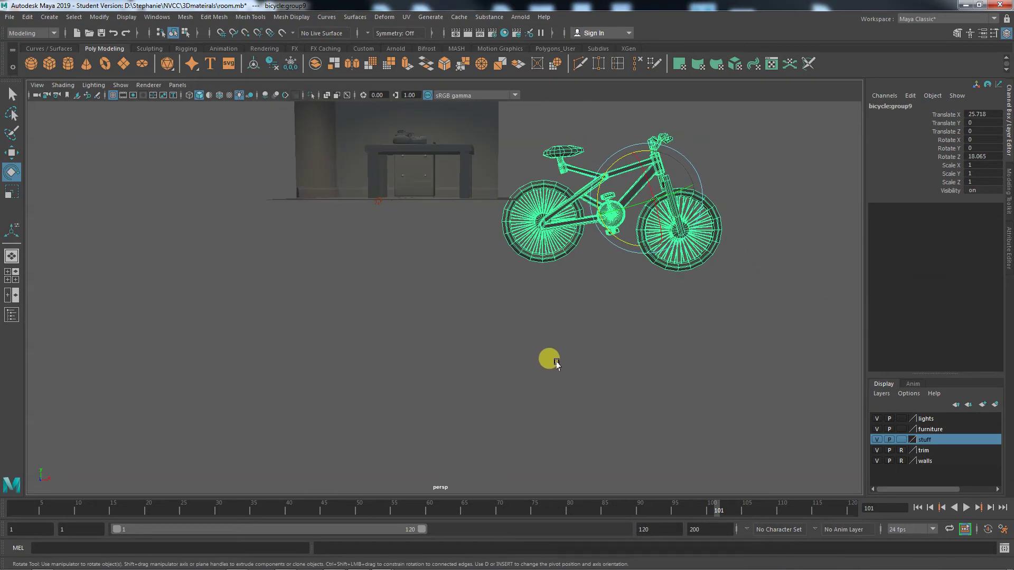
left_click_drag(616, 153, 619, 159)
left_click(642, 241)
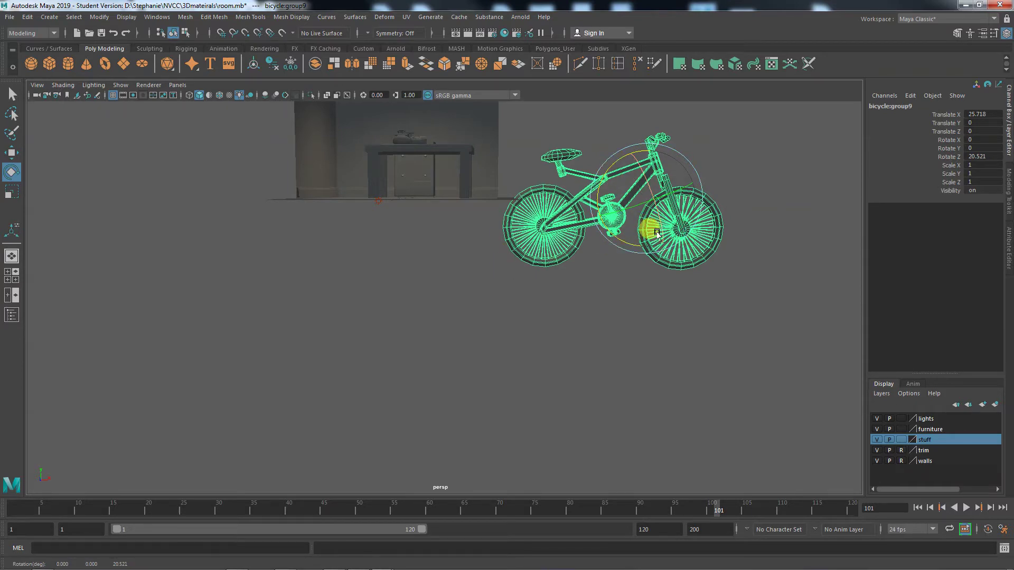
right_click_drag(576, 291, 602, 412, "alt")
mouse_move(601, 412)
left_mouse_down("alt")
mouse_move(586, 421)
mouse_move(588, 398)
left_mouse_up("alt")
Scale the bicycle uniformly down to 0.611
key("r")
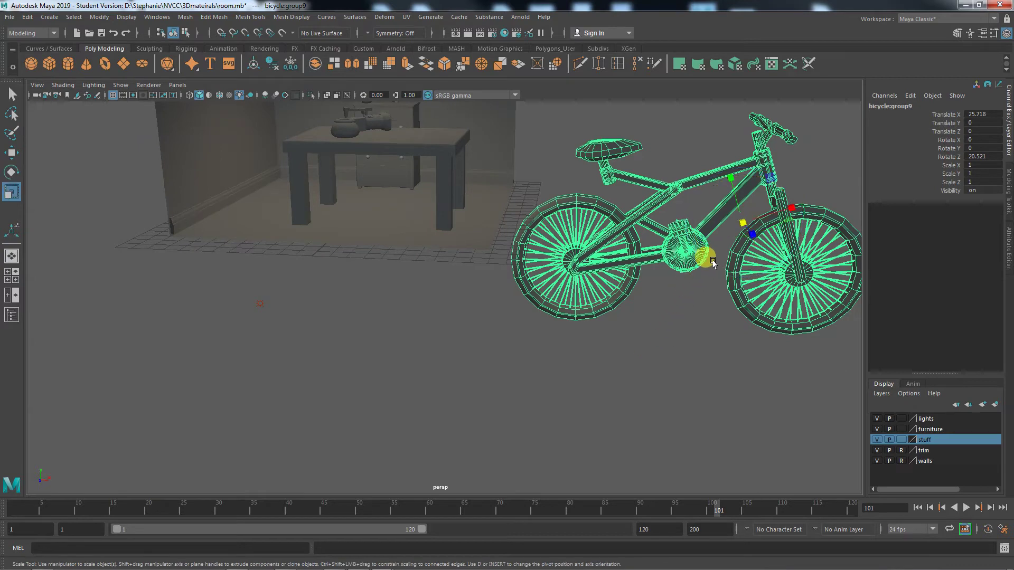
left_click_drag(739, 224, 714, 224)
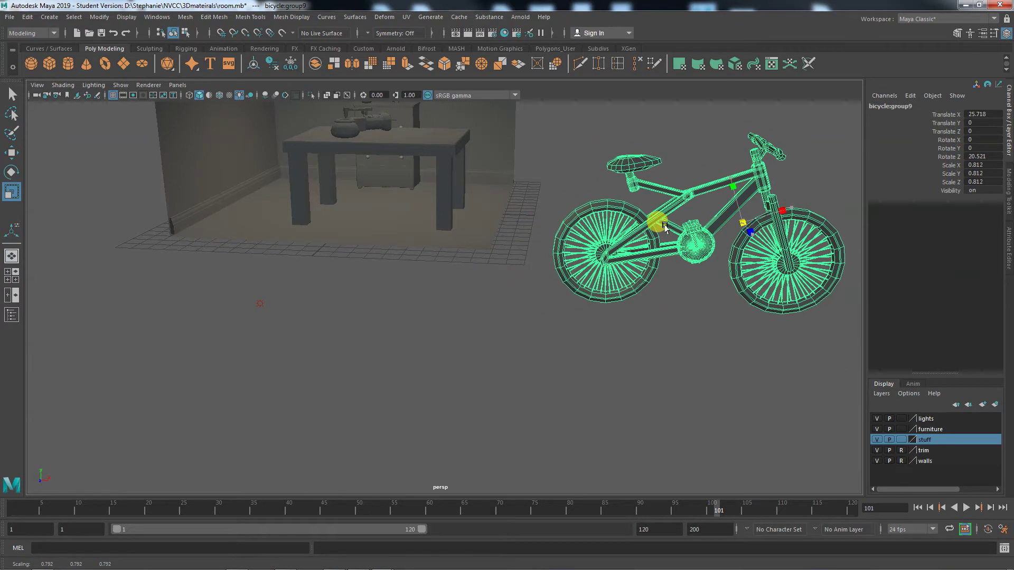
left_click_drag(665, 228, 606, 227)
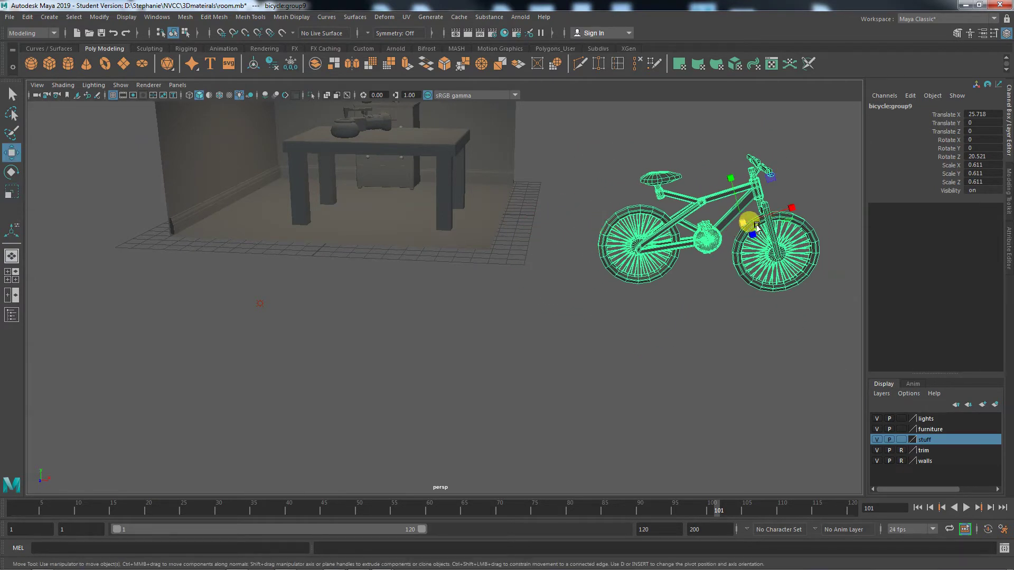
Move the bicycle along X to -1.078, in front of the table
key("w")
left_click_drag(790, 224, 364, 210)
key("e")
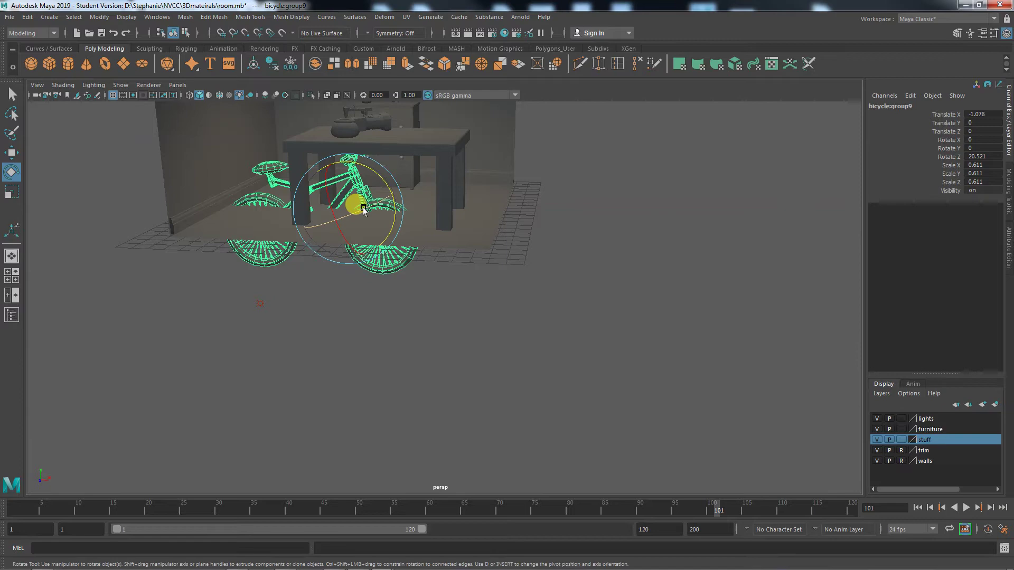
left_click_drag(578, 339, 455, 356, "alt")
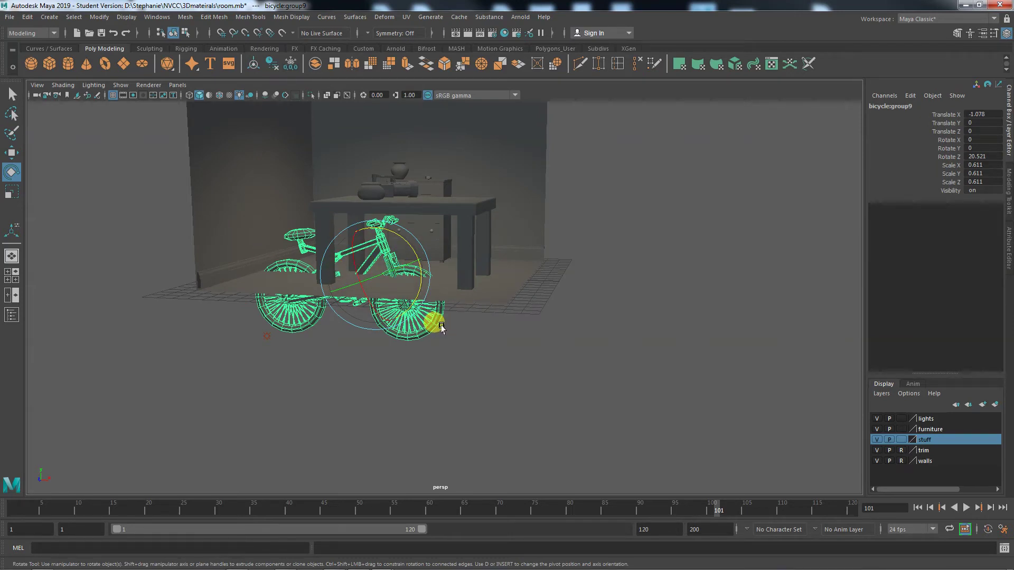
Group the bicycle as group1, turn it to Y -86.79 and move it to about -8.06, 4.517, 3.612
key("ctrl+g")
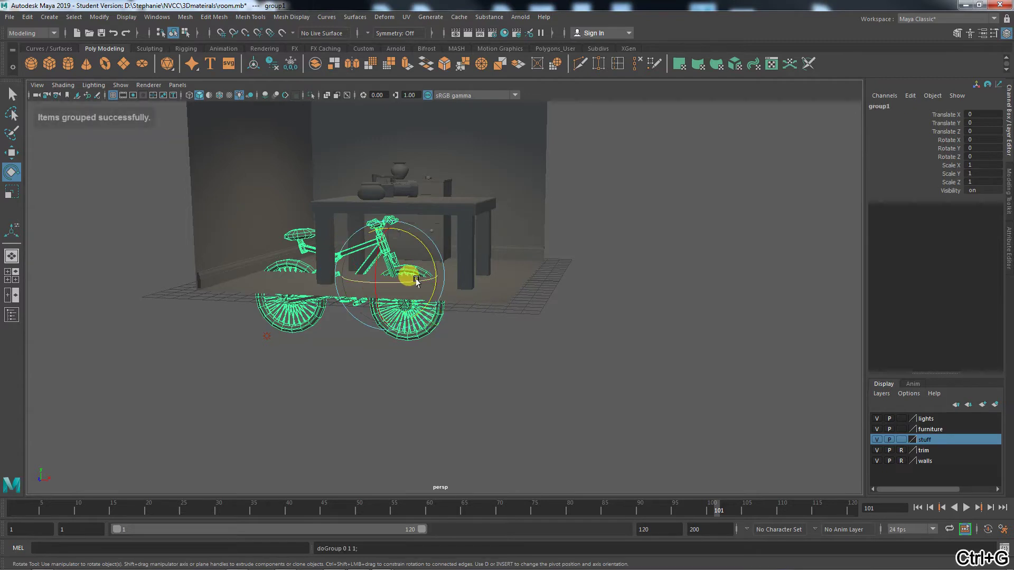
left_click_drag(438, 323, 348, 284)
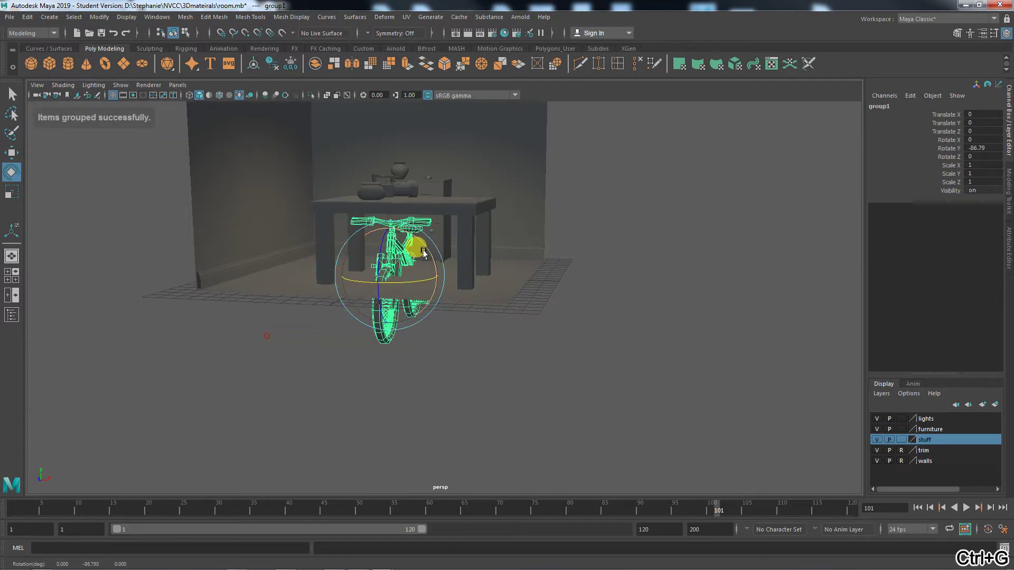
key("w")
left_click_drag(382, 272, 306, 261)
left_click_drag(348, 349, 380, 413, "alt")
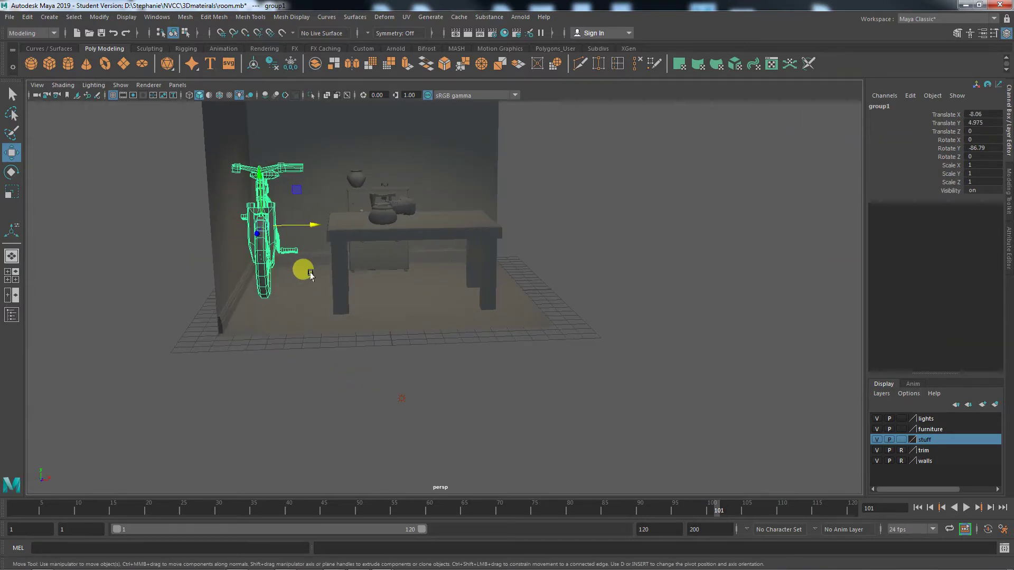
left_click_drag(263, 173, 261, 186)
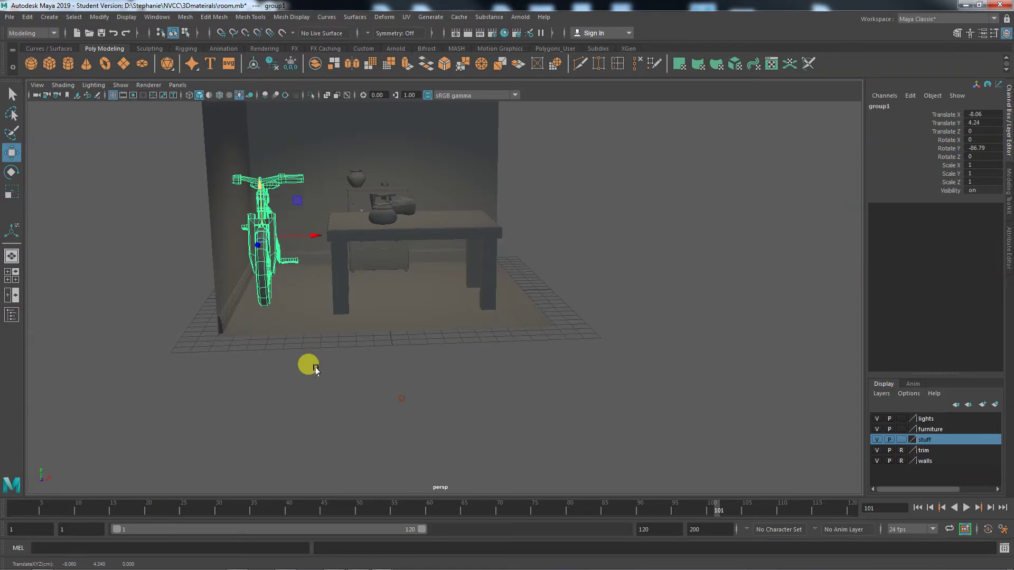
mouse_move(308, 362)
left_mouse_down("alt")
mouse_move(255, 373)
mouse_move(211, 365)
mouse_move(312, 346)
left_mouse_up("alt")
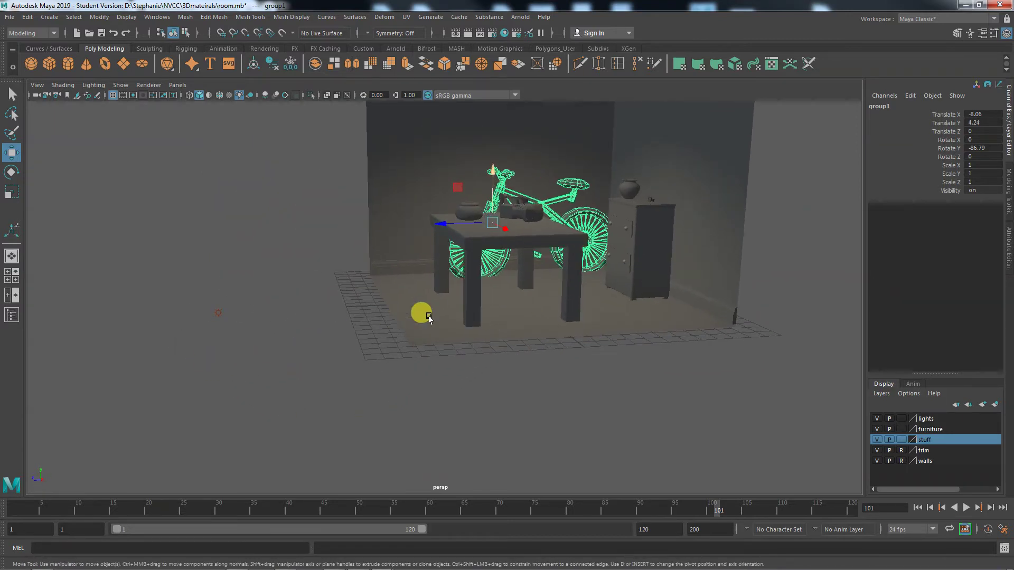
left_click_drag(443, 226, 446, 174)
Maximize the side view and raise the bicycle slightly
key("space")
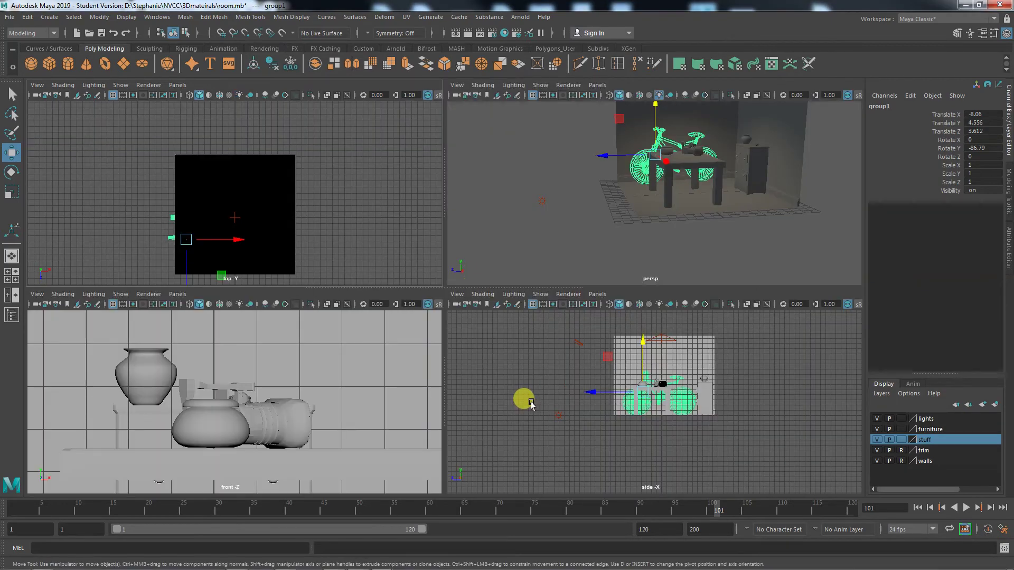
key("space")
scroll(687, 417, "up", 5)
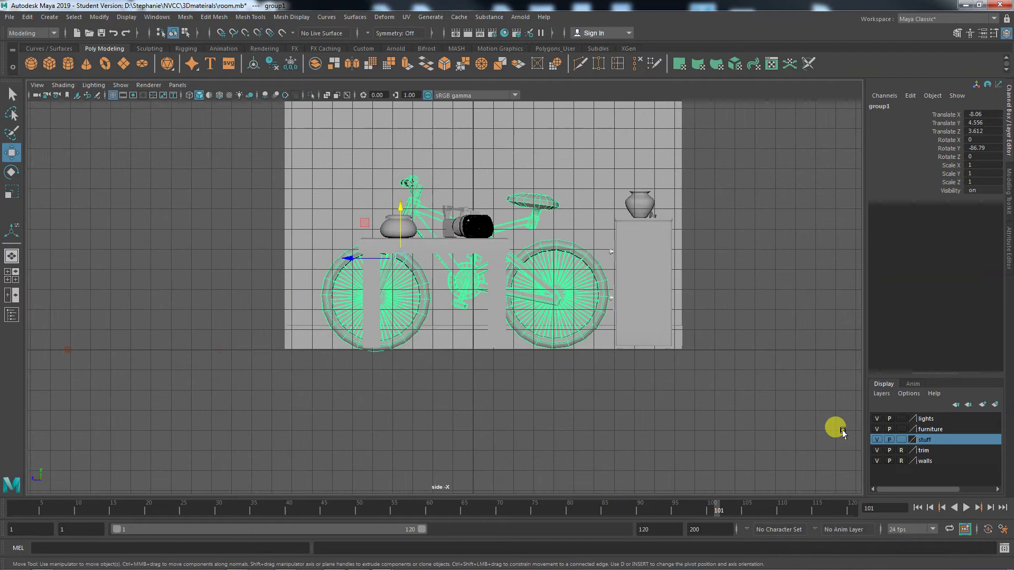
left_click_drag(400, 208, 396, 197)
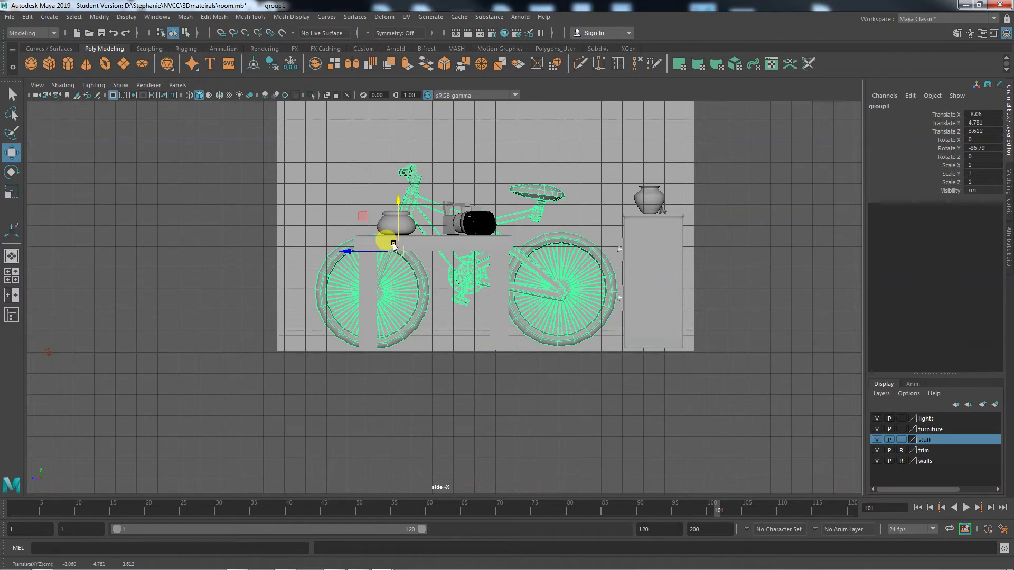
Tilt the bicycle's inner group9 to Rotate Z 21.386
left_click(394, 244)
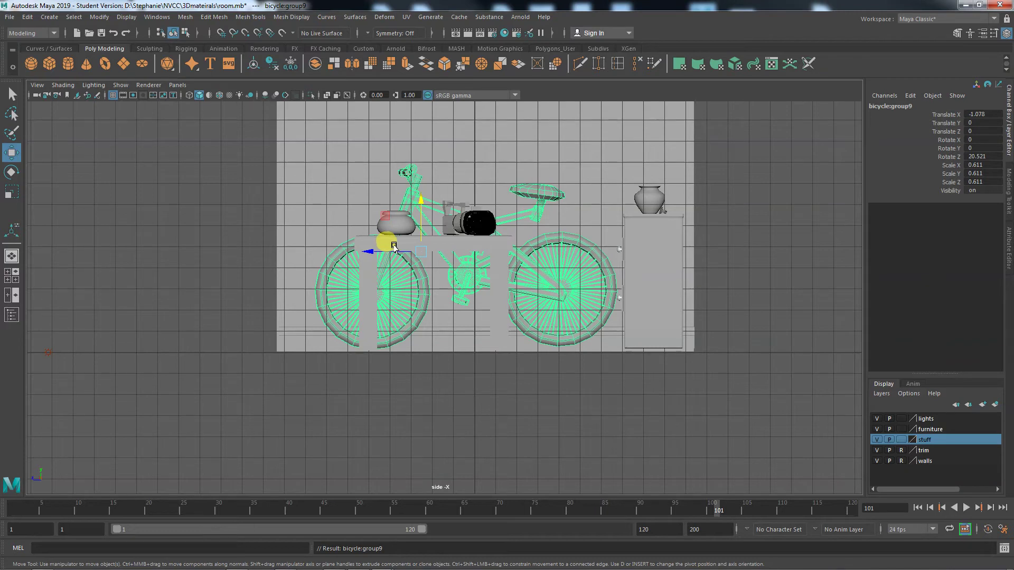
key("e")
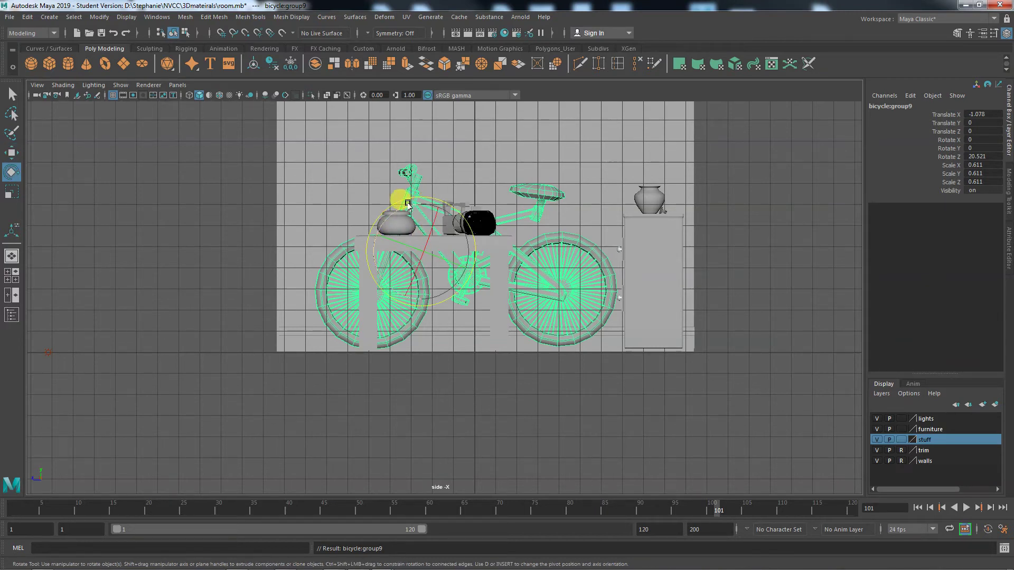
left_click_drag(408, 204, 409, 203)
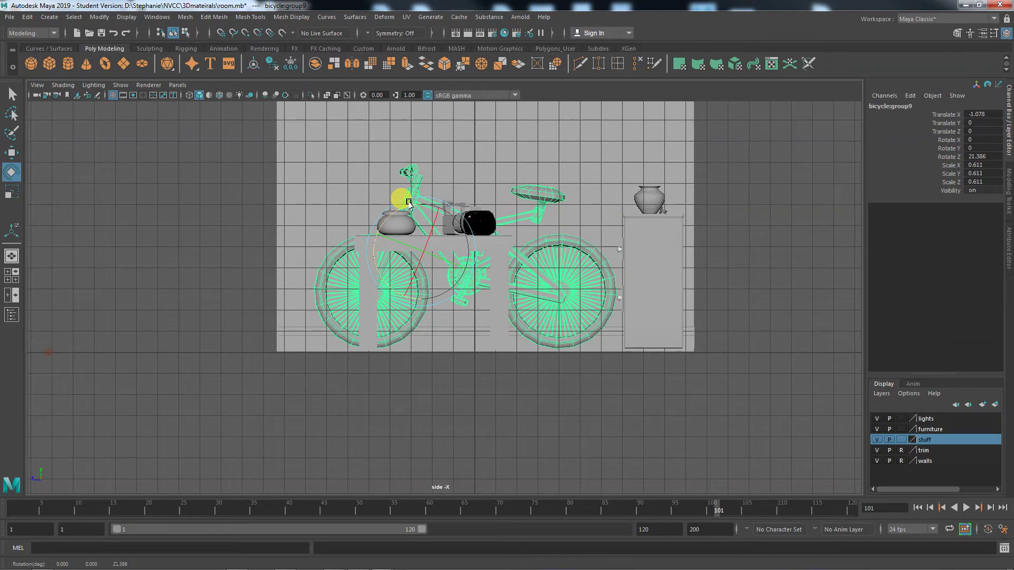
Move group1 to Translate Y 4.681 and return to the four-view layout
key("Up")
key("w")
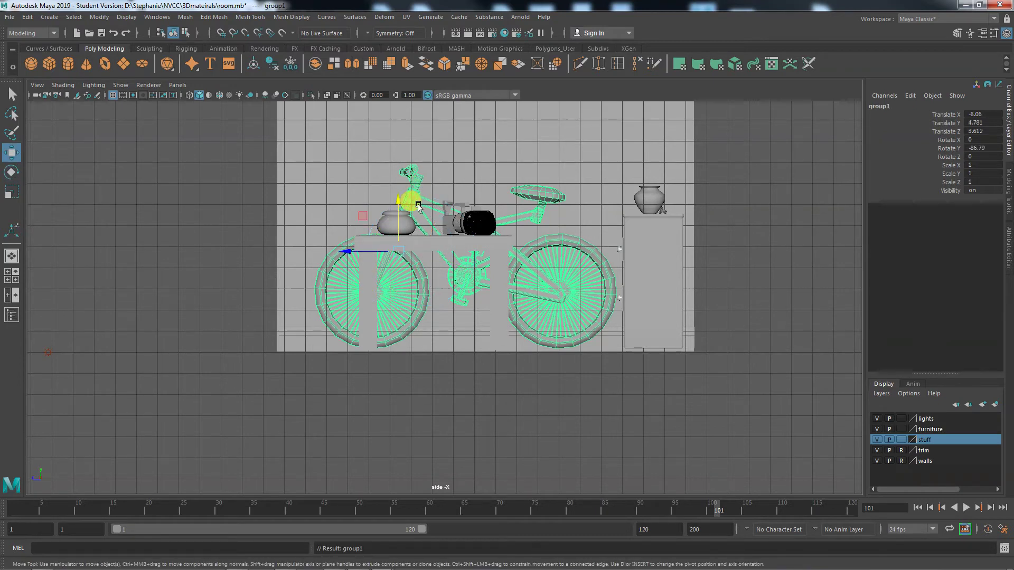
left_click_drag(391, 199, 397, 202)
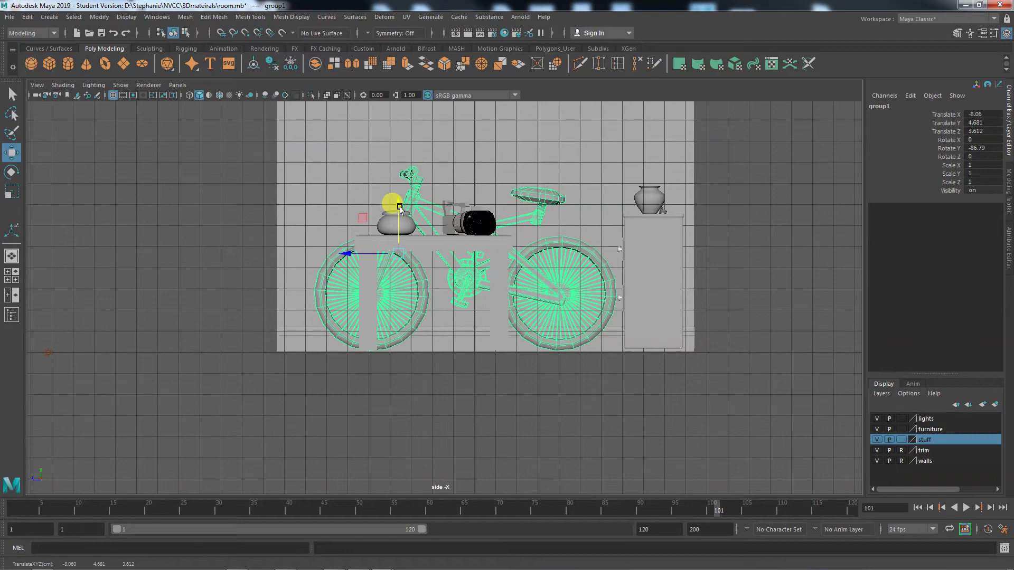
key("space")
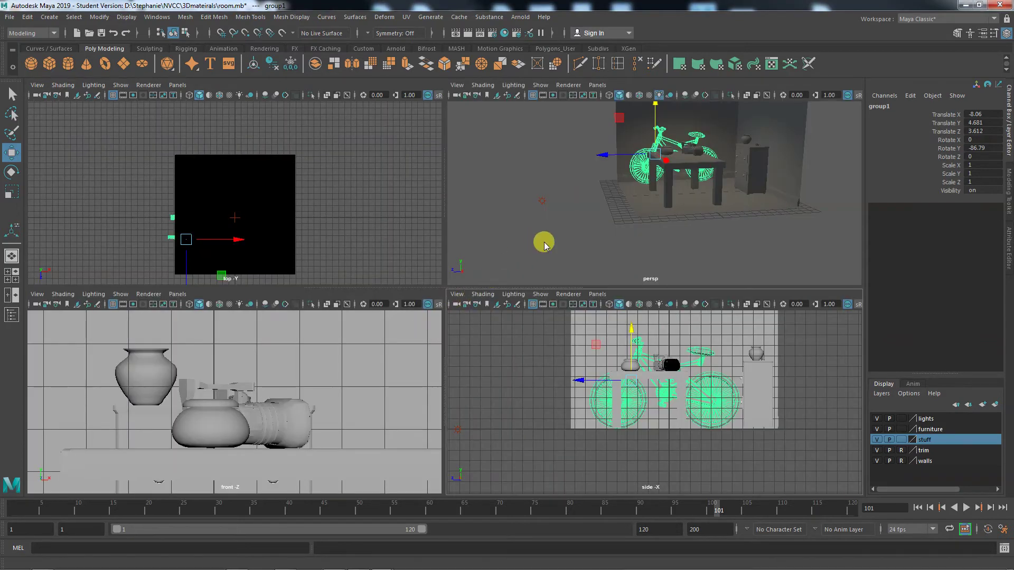
In the maximized persp view, try tilting group1 around X, then undo it
key("space")
left_click_drag(449, 306, 516, 324, "alt")
key("e")
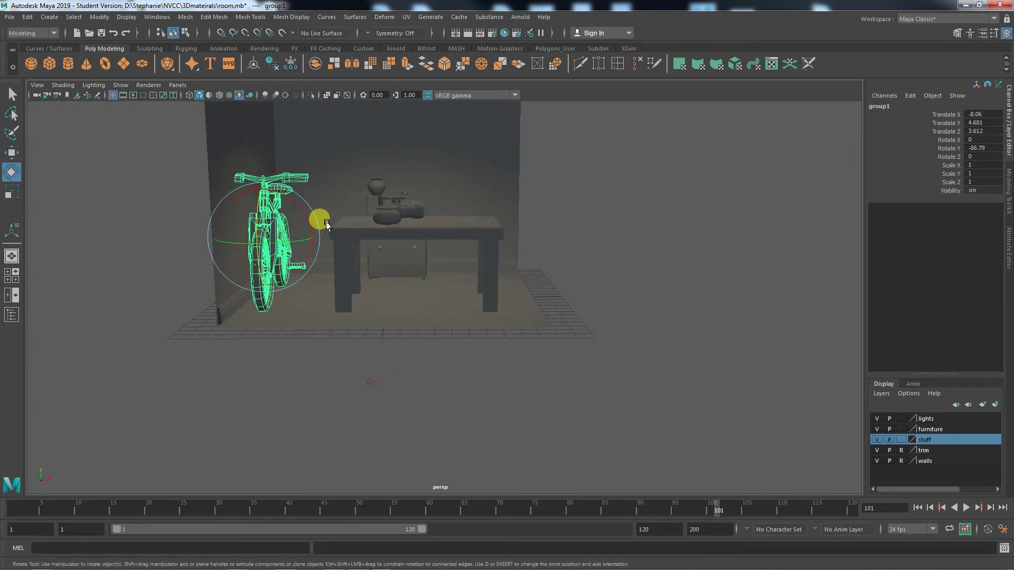
left_click_drag(290, 199, 337, 246)
key("w")
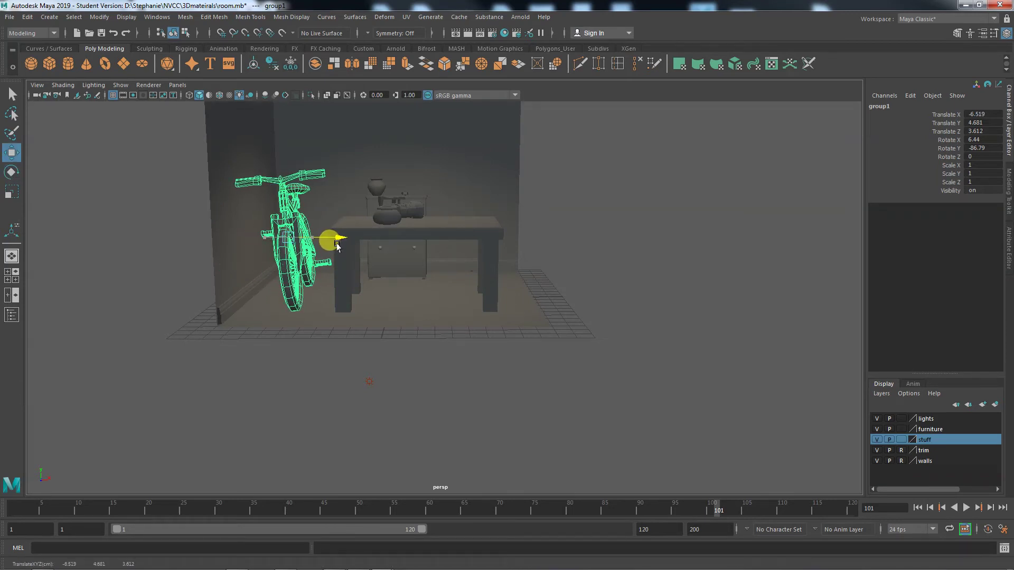
left_click_drag(325, 315, 336, 360, "alt")
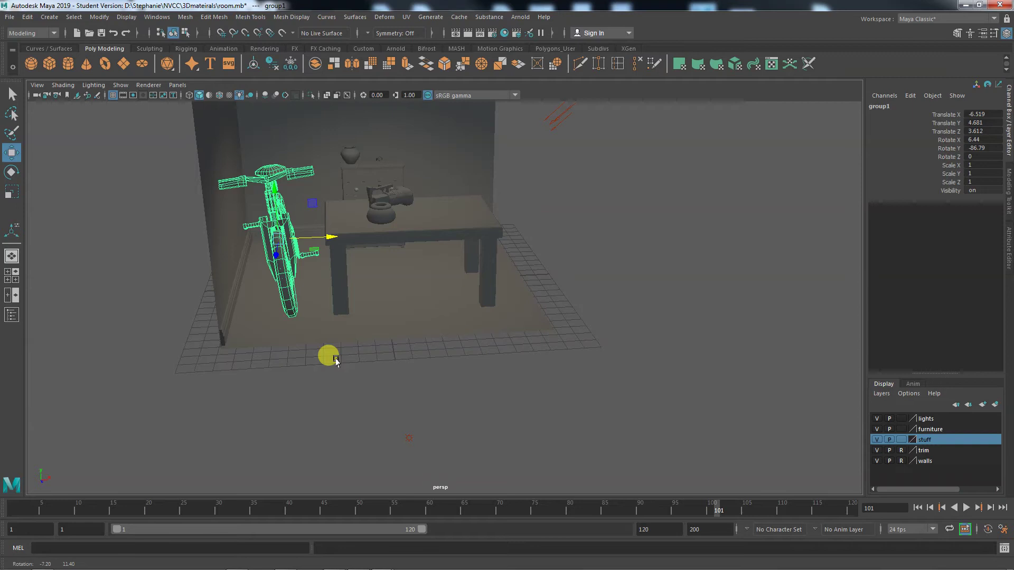
key("ctrl+z")
key("ctrl+z")
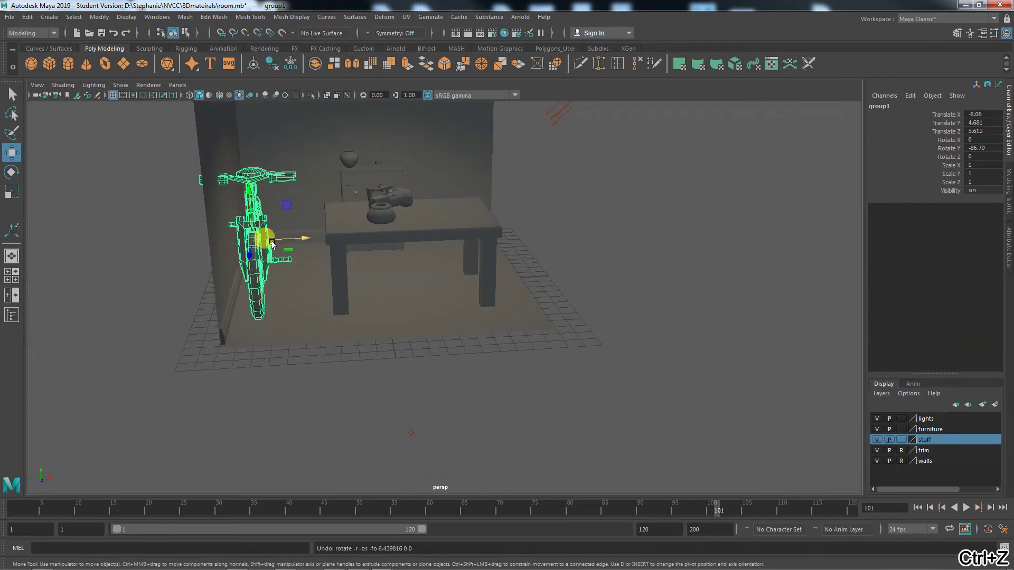
Lean group1 to Rotate X -13.018 and slide it along X to -4.688 toward the table
key("e")
left_click_drag(267, 209, 349, 245)
key("w")
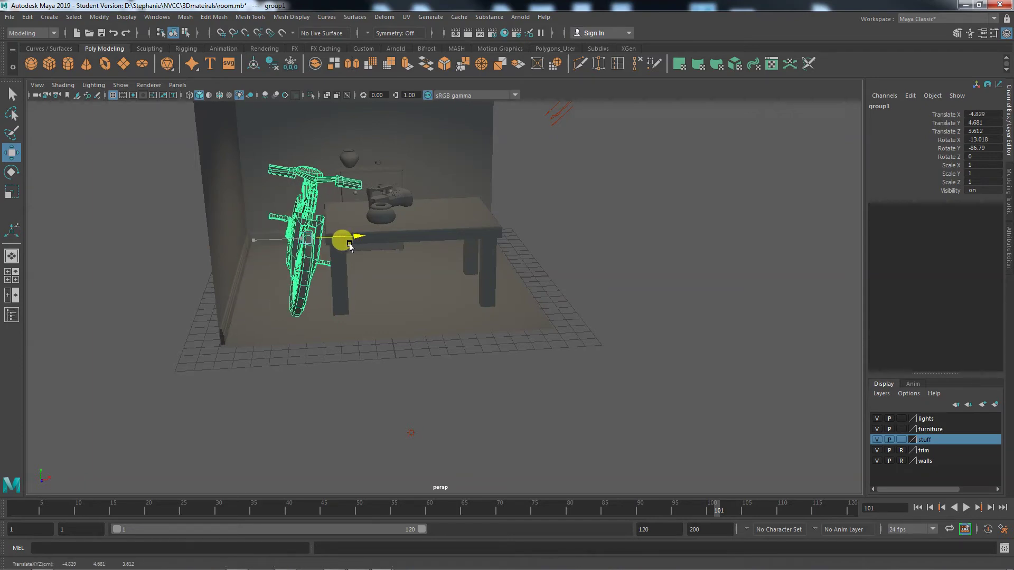
left_click_drag(288, 347, 410, 392, "alt")
scroll(366, 347, "up", 5)
left_click(319, 258)
left_click_drag(320, 258, 267, 327)
In the maximized side view, lower the bicycle to Translate Y 4.581
key("space")
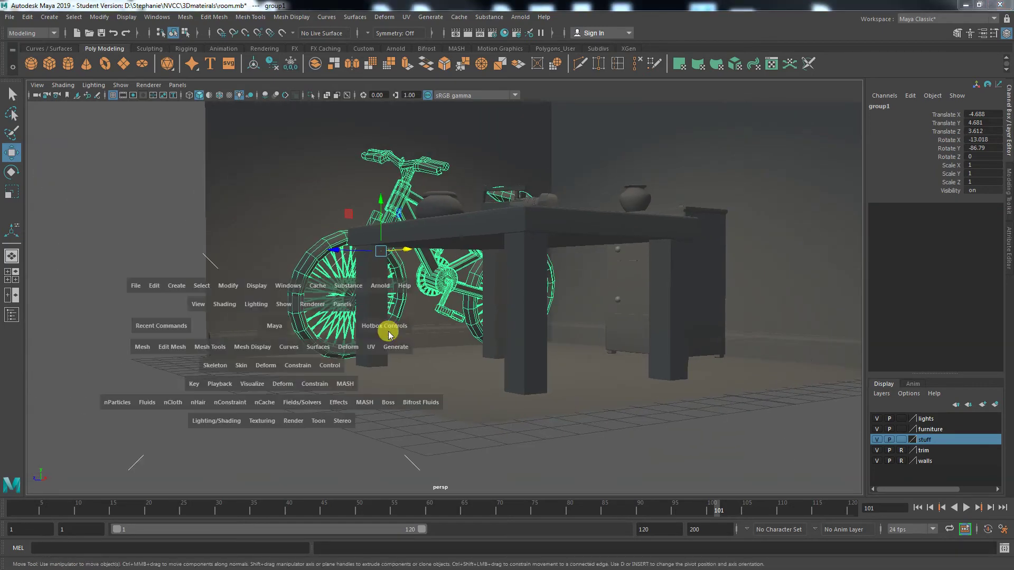
key("space")
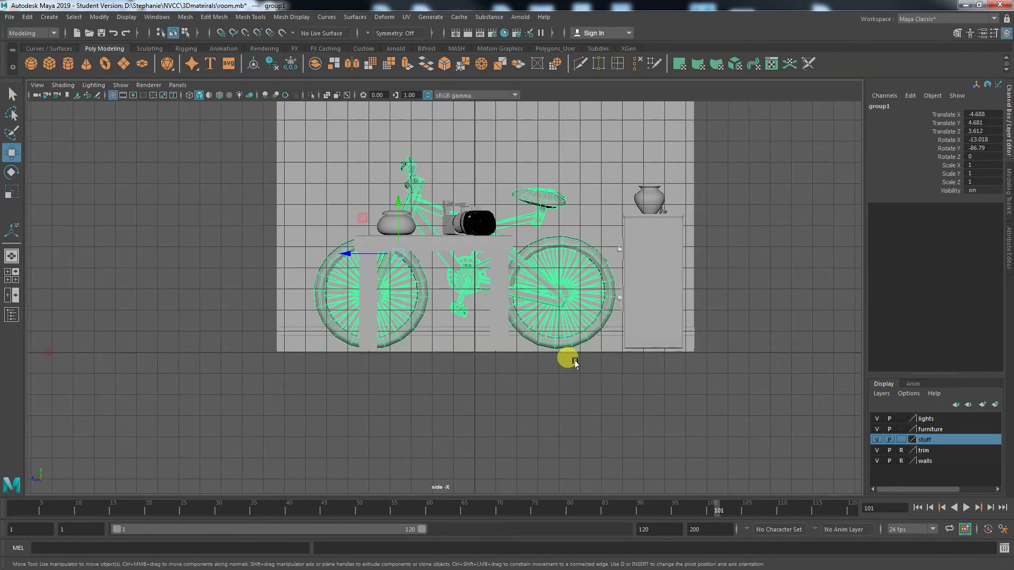
left_click_drag(395, 200, 395, 202)
Return to the persp view, deselect the bicycle and view it leaning on the table
key("space")
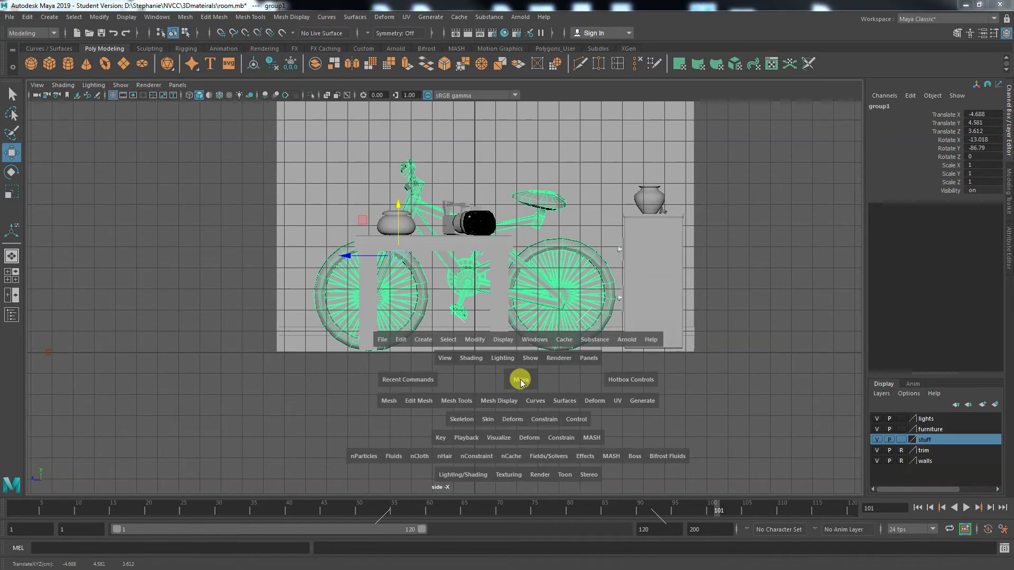
key("space")
left_click_drag(535, 230, 684, 391, "alt")
left_click(714, 352)
left_click_drag(714, 353, 381, 367, "alt")
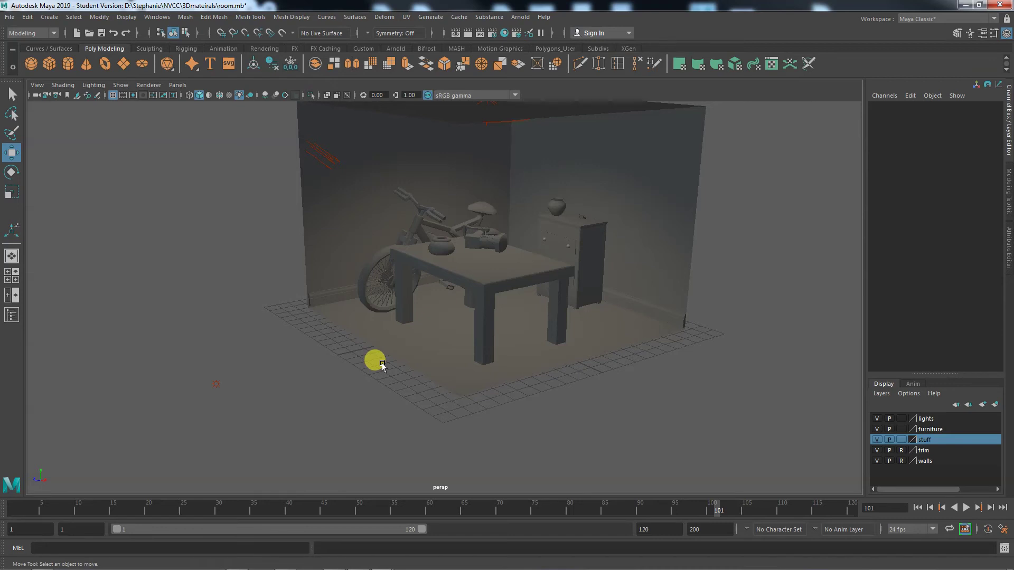
left_click_drag(375, 362, 437, 362, "alt")
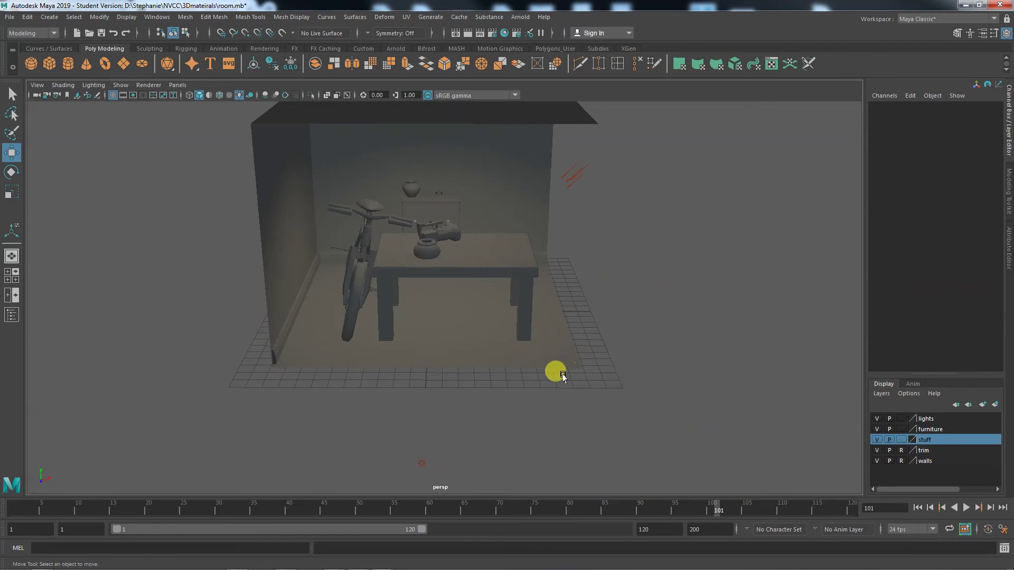
left_click_drag(570, 388, 534, 409, "alt")
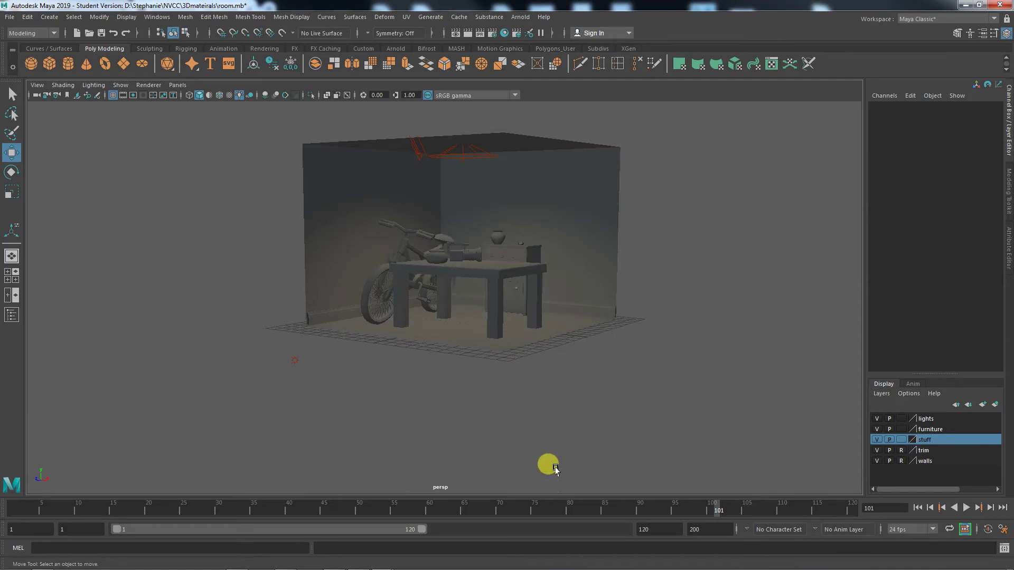
right_click_drag(598, 416, 265, 267, "alt")
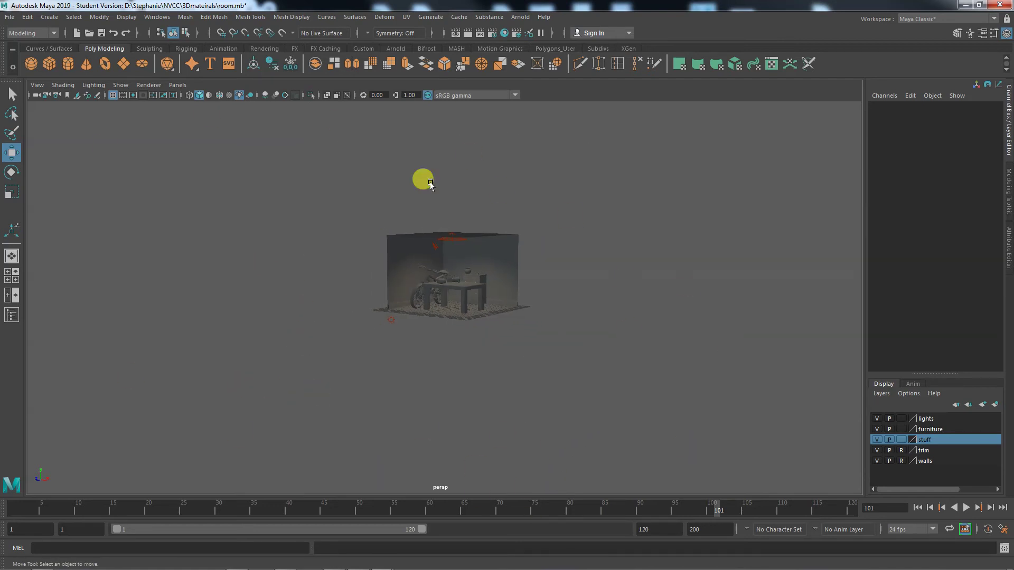
right_click_drag(358, 387, 711, 414, "alt")
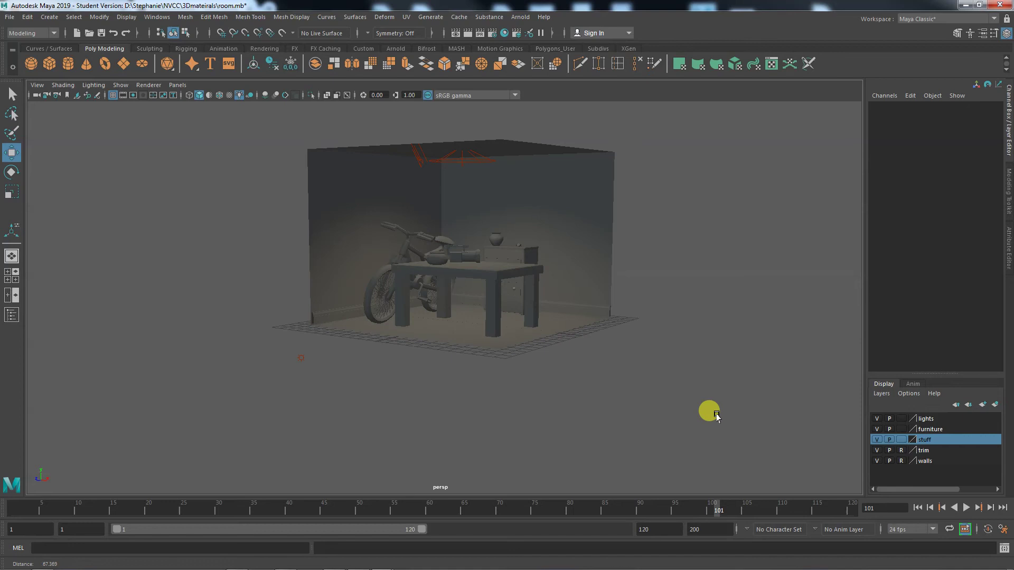
left_click_drag(617, 404, 598, 434, "alt")
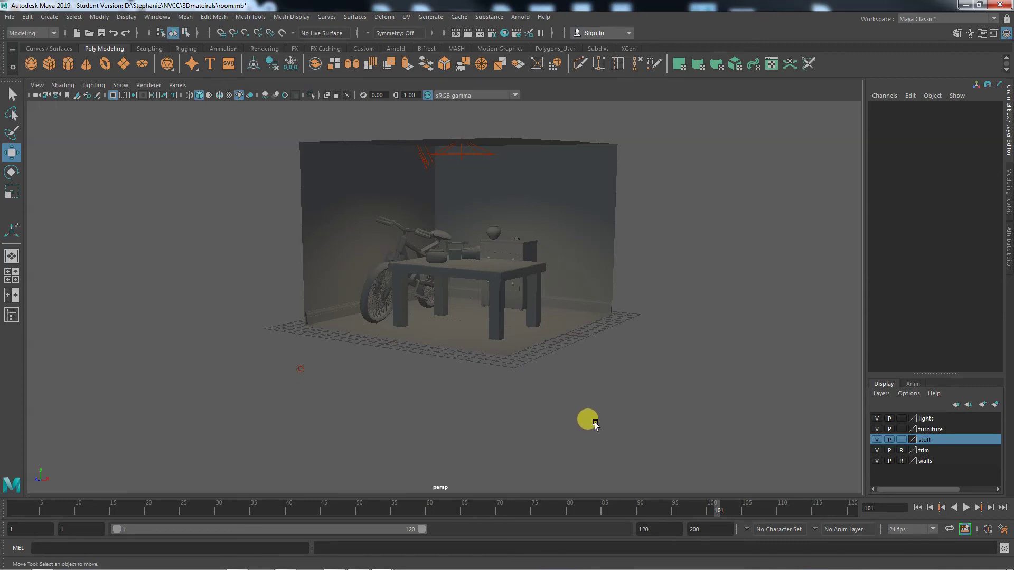
right_click_drag(594, 424, 468, 404, "alt")
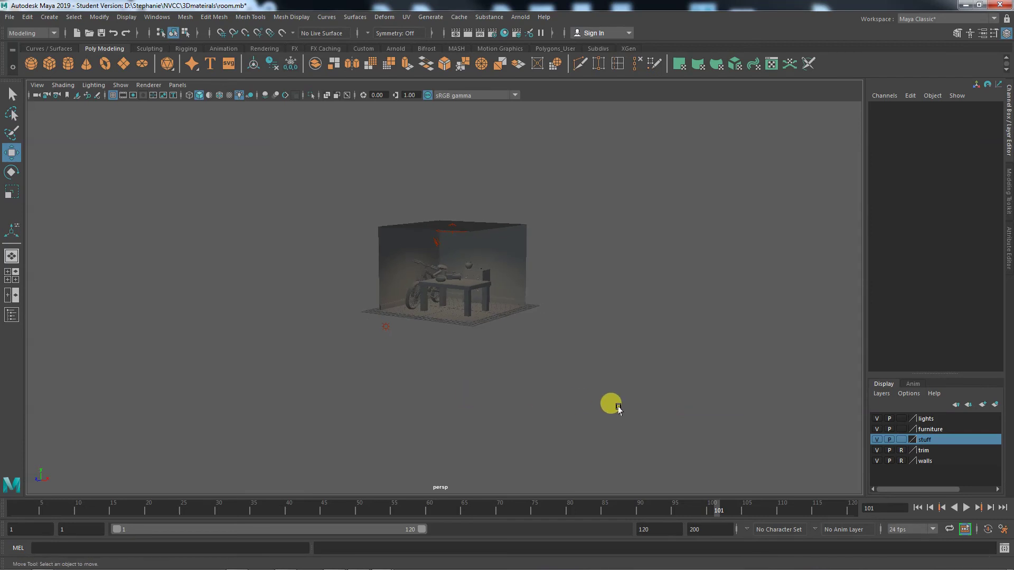
left_click_drag(612, 405, 580, 397, "alt")
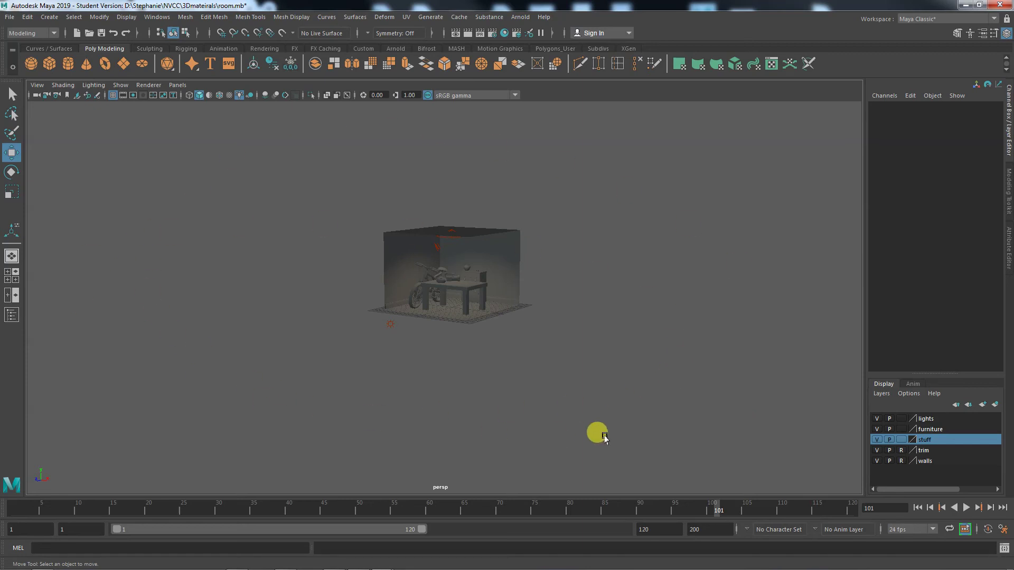
right_click_drag(315, 396, 679, 414, "alt")
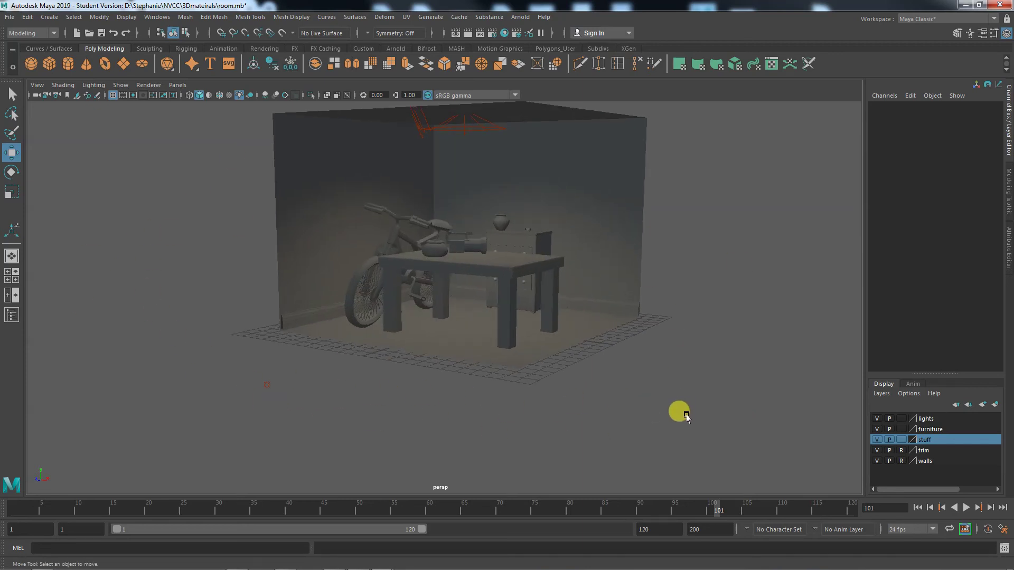
left_click_drag(578, 412, 518, 410, "alt")
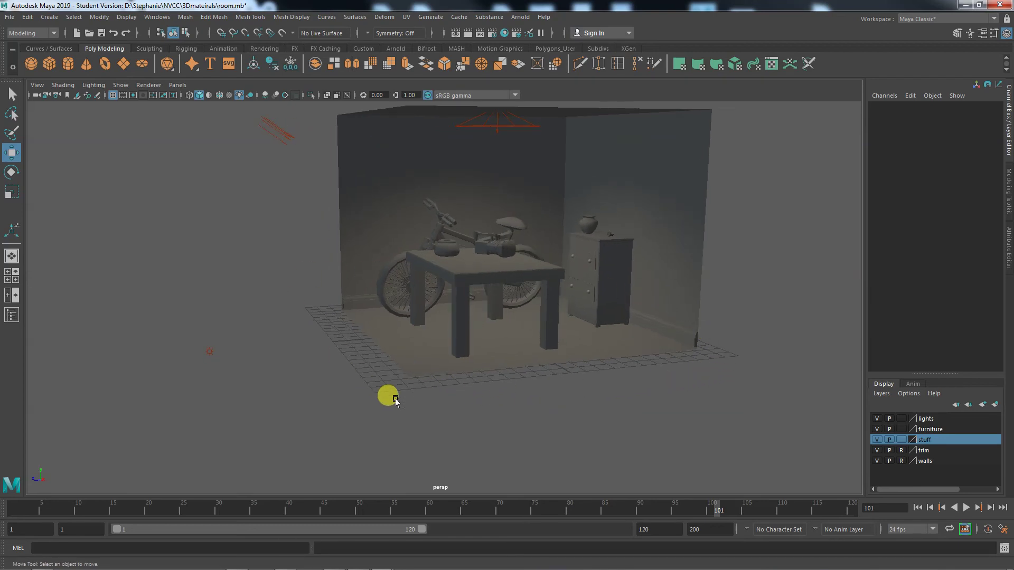
left_click_drag(395, 400, 462, 405, "alt")
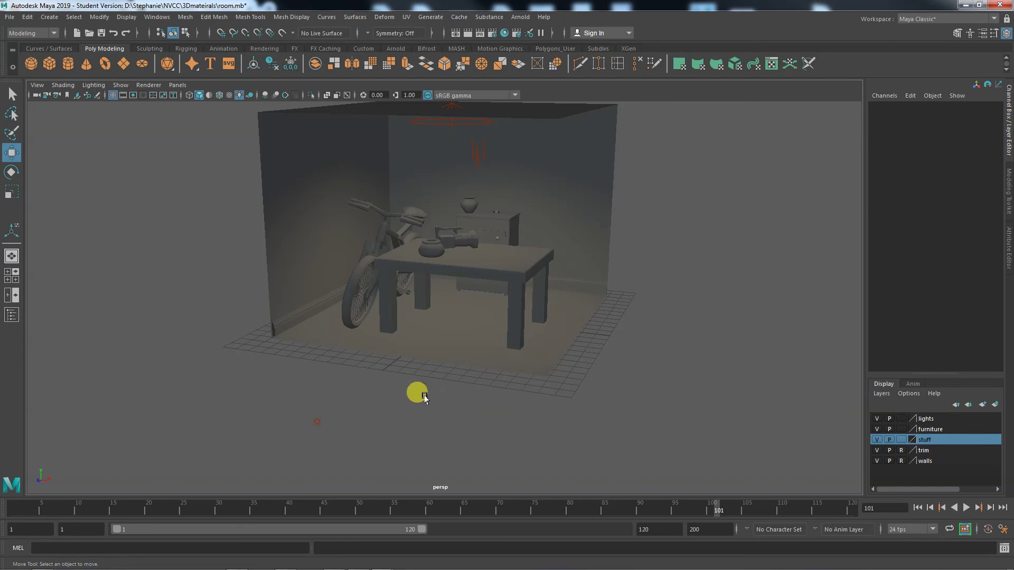
left_click_drag(419, 394, 384, 397, "alt")
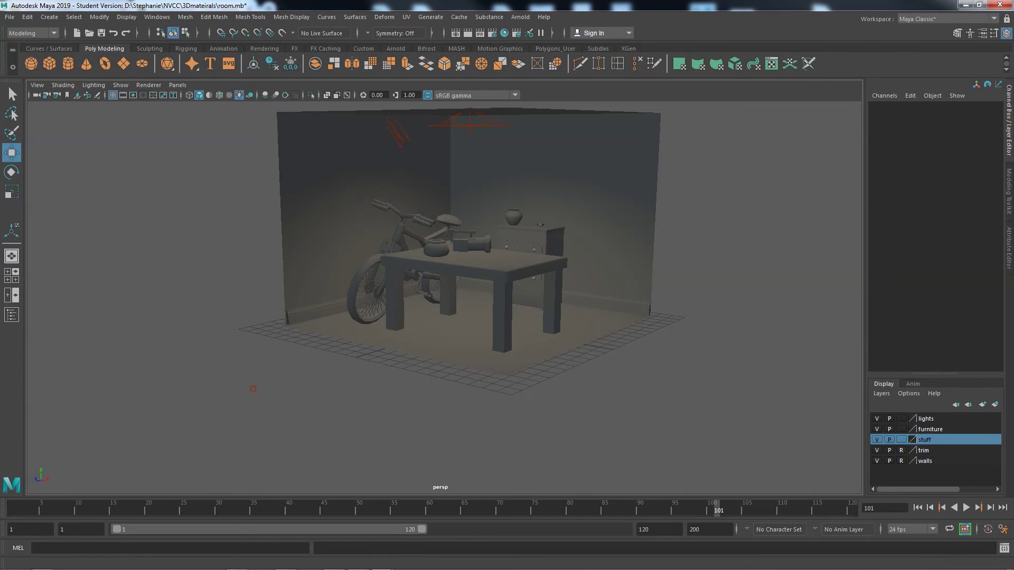
left_click(371, 279)
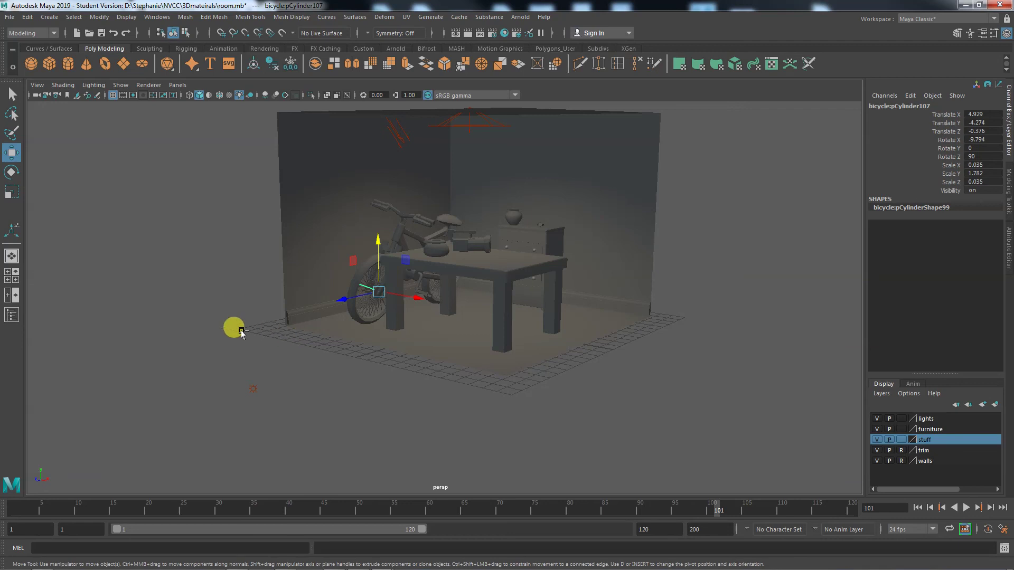
Save the scene as room2.ma in the 3Dmateirals folder, accepting the Student Version warning
left_click(10, 16)
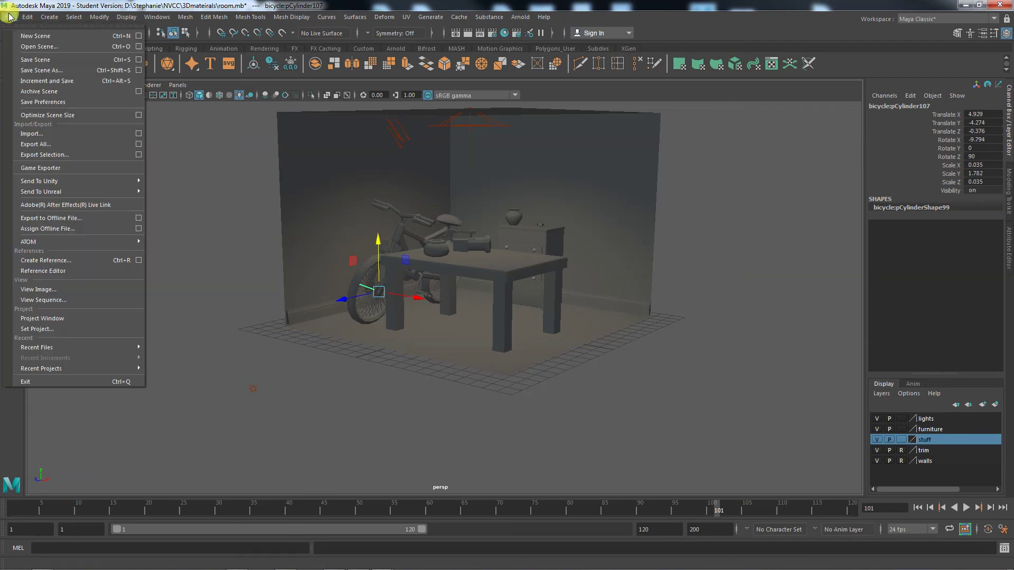
left_click(42, 70)
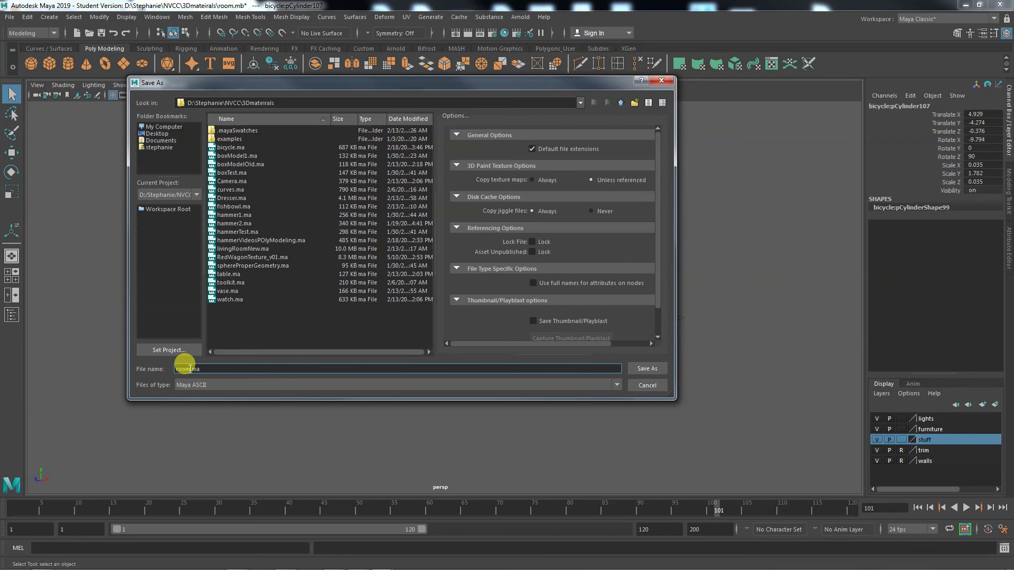
left_click(191, 368)
left_click(647, 368)
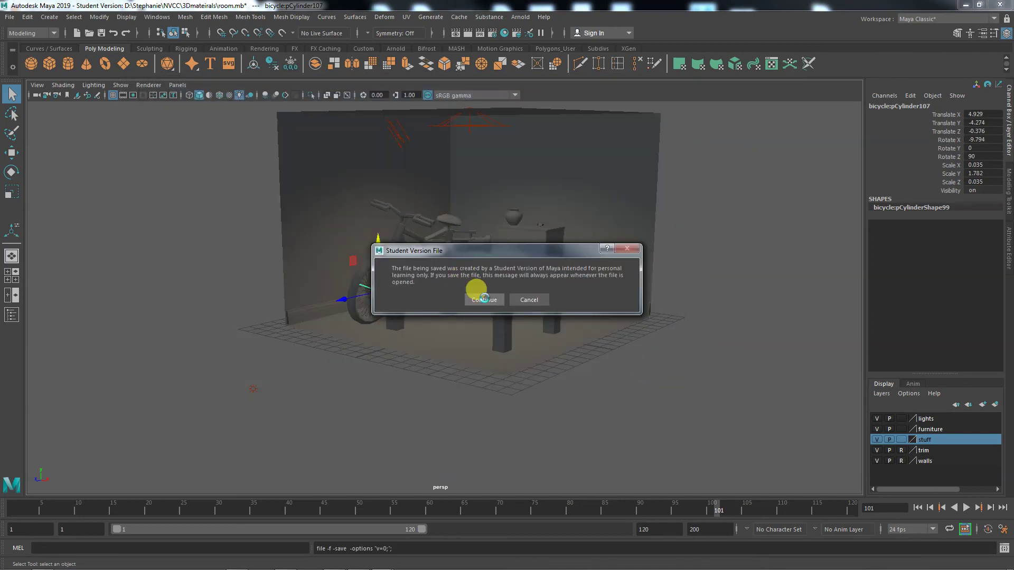
left_click(481, 297)
key("w")
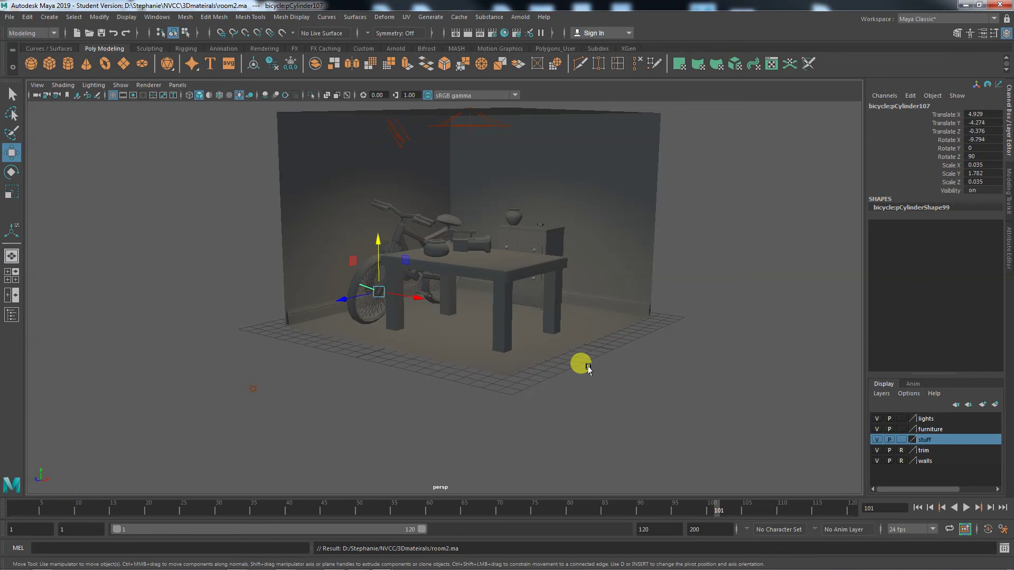